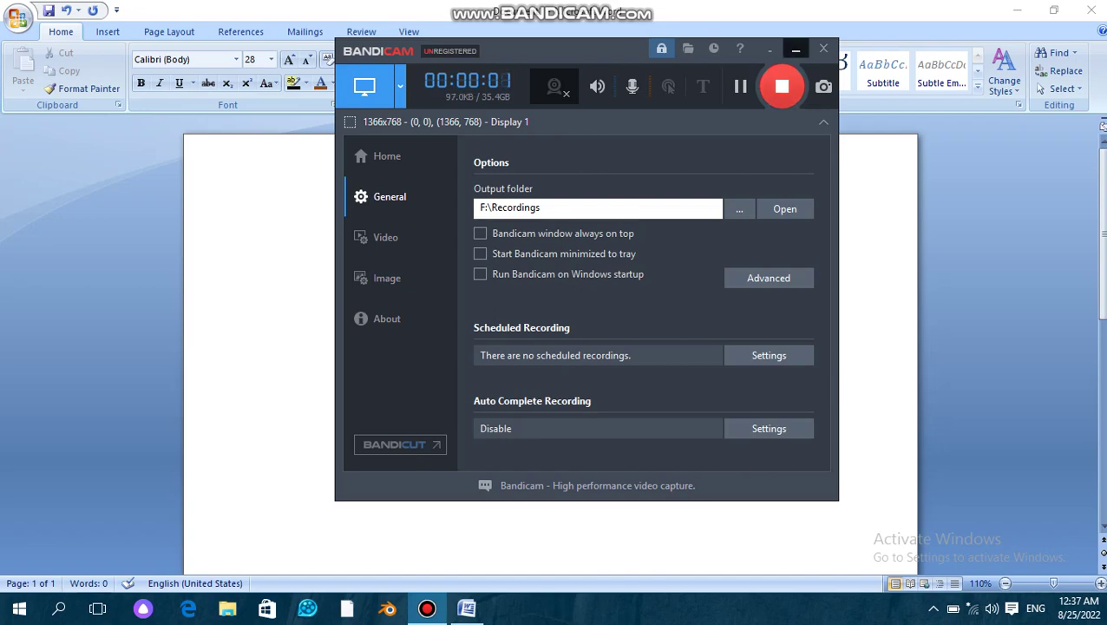
- Uncover the blank Word document and show the Insert ribbon commands
{"action": "left_click", "coordinate": [796, 48]}
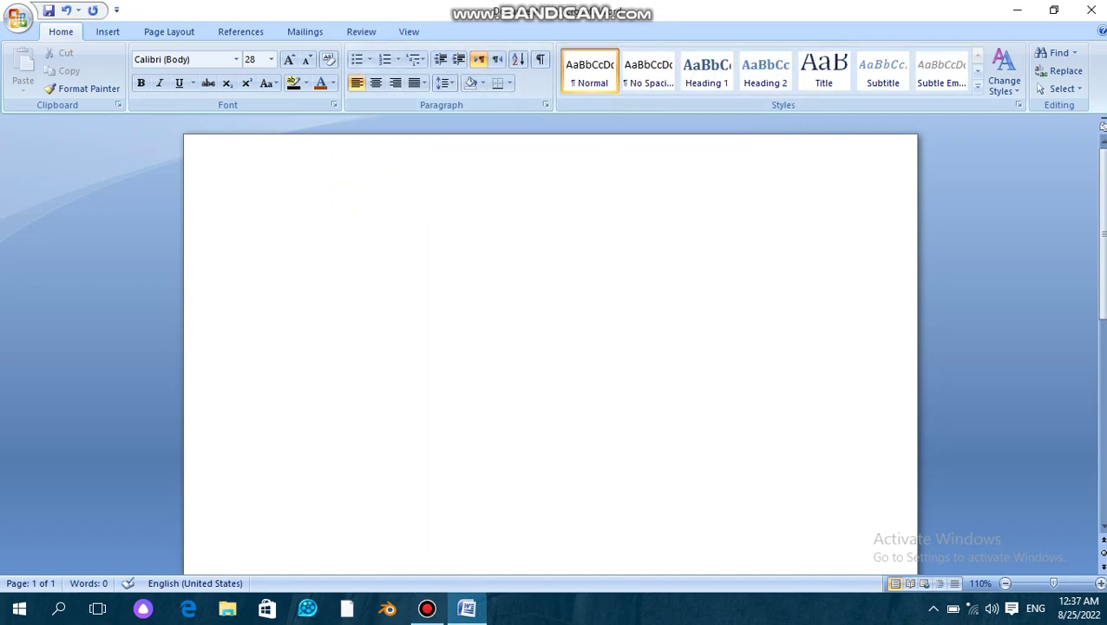
{"action": "left_click", "coordinate": [107, 32]}
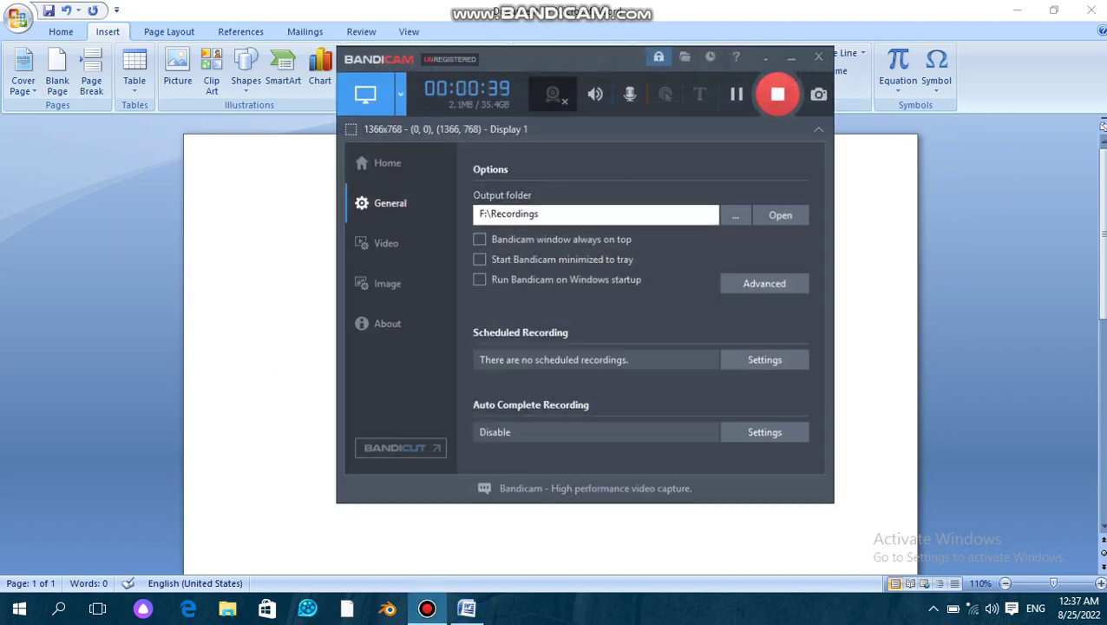
- Select the first 'I am doctor.' line and set its drop cap to None
{"action": "left_click", "coordinate": [427, 608]}
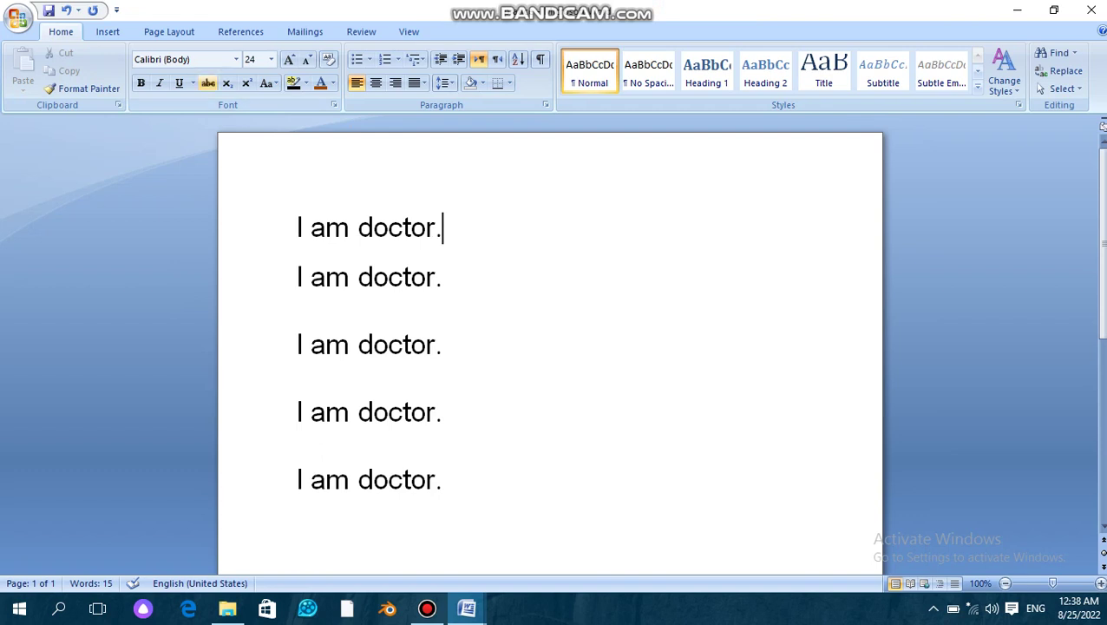
{"action": "left_click", "coordinate": [108, 31]}
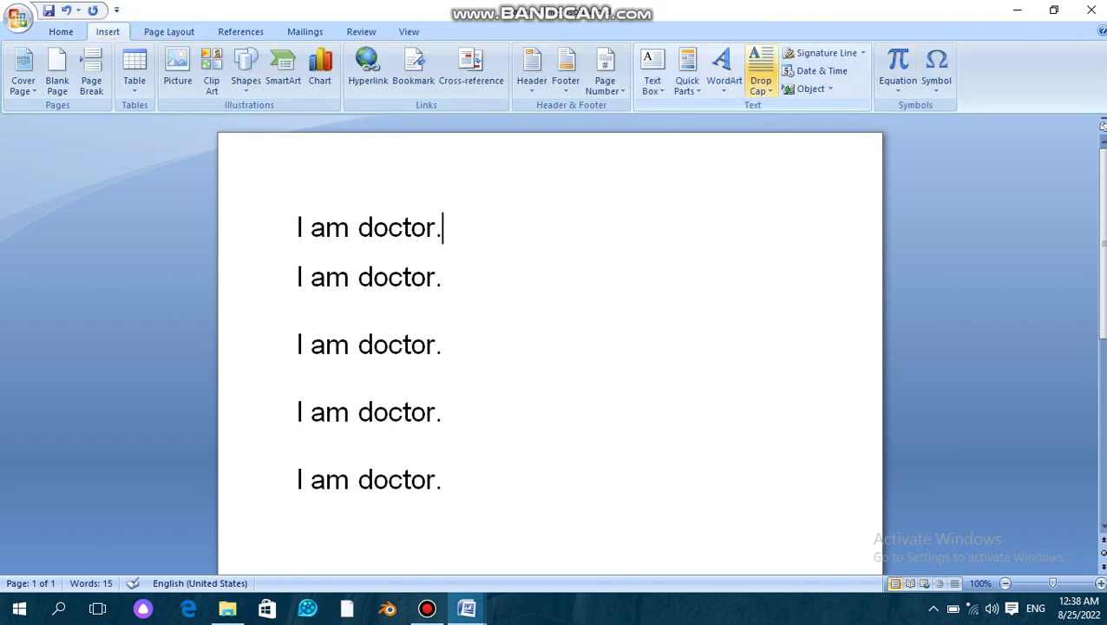
{"action": "left_click_drag", "start_coordinate": [297, 227], "coordinate": [434, 227]}
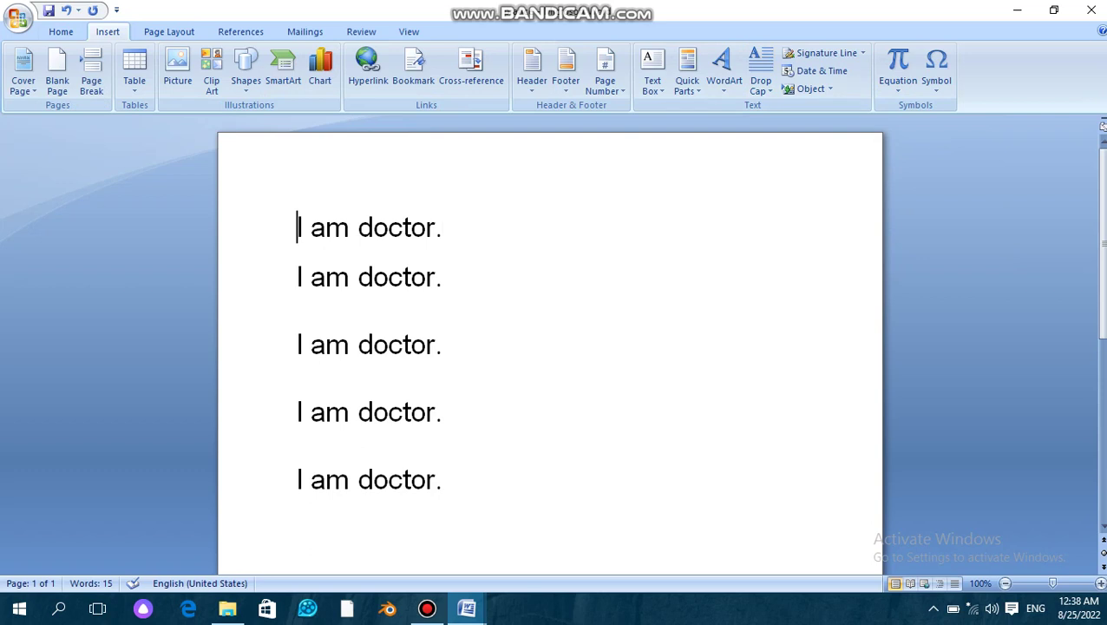
{"action": "left_click", "coordinate": [760, 70]}
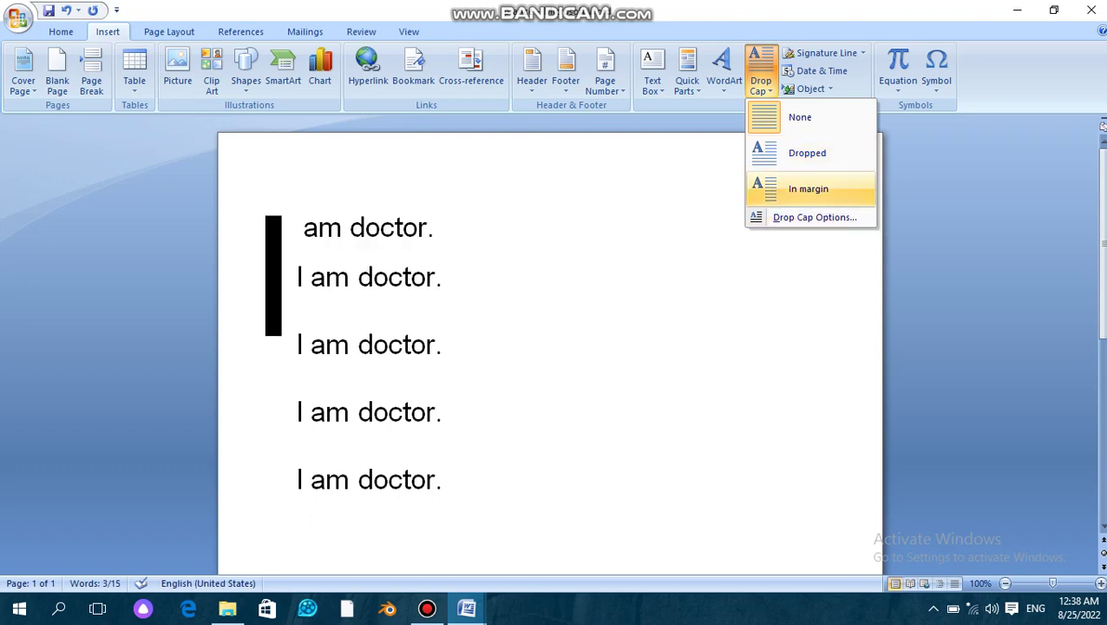
{"action": "left_click", "coordinate": [800, 117]}
- Place the insertion point at the start of the second line
{"action": "left_click", "coordinate": [297, 276]}
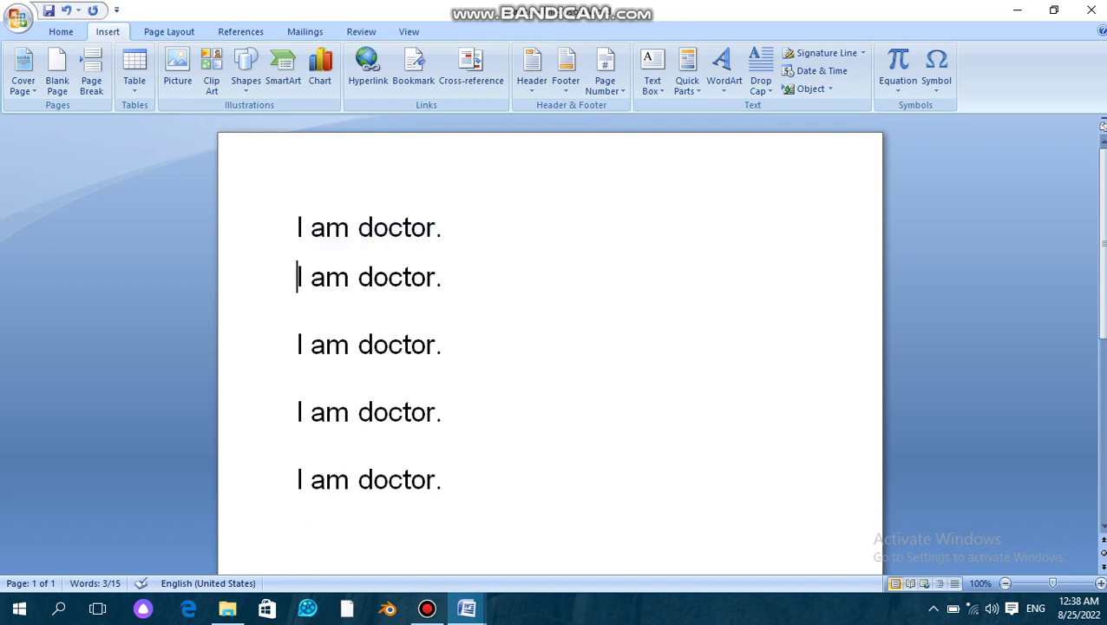
{"action": "key", "text": "shift+End"}
{"action": "key", "text": "Left"}
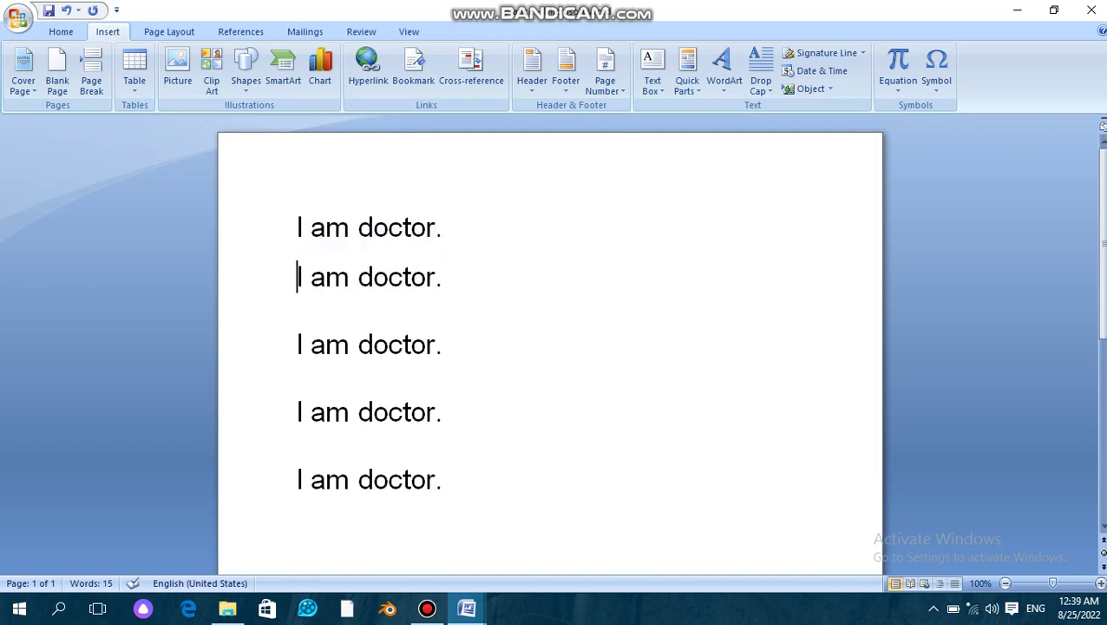
- Join the second and third 'I am doctor.' lines onto the first line
{"action": "key", "text": "BackSpace"}
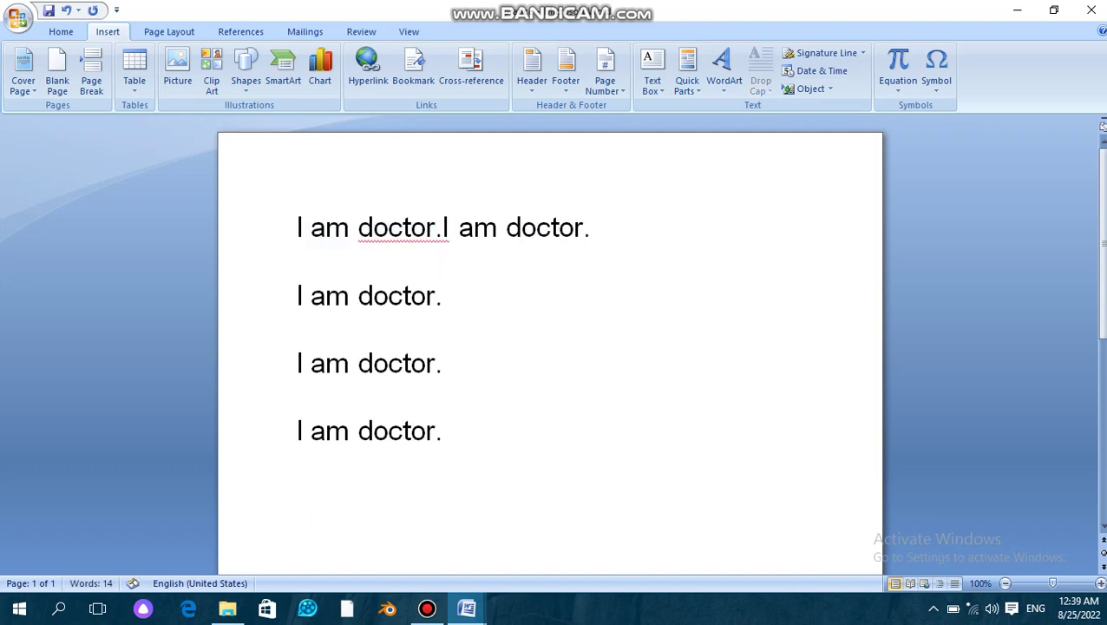
{"action": "left_click", "coordinate": [438, 295]}
{"action": "key", "text": "Left"}
{"action": "key", "text": "Left"}
{"action": "key", "text": "Left"}
{"action": "key", "text": "Left"}
{"action": "key", "text": "Left"}
{"action": "key", "text": "Left"}
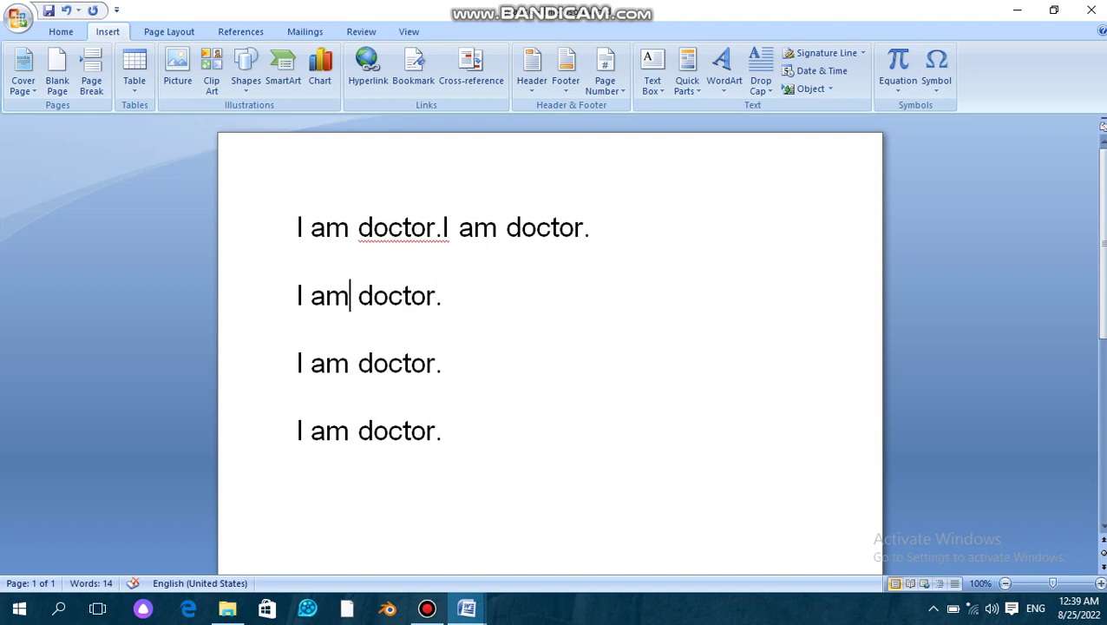
{"action": "key", "text": "Left"}
{"action": "key", "text": "Left"}
{"action": "key", "text": "Left"}
{"action": "key", "text": "Left"}
{"action": "key", "text": "BackSpace"}
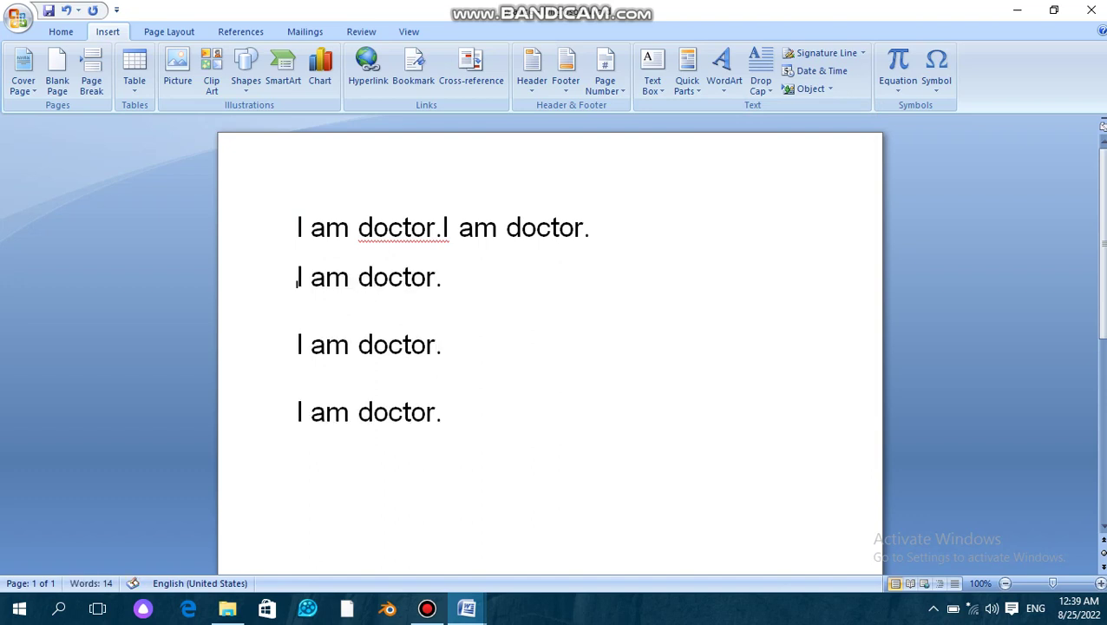
{"action": "key", "text": "BackSpace"}
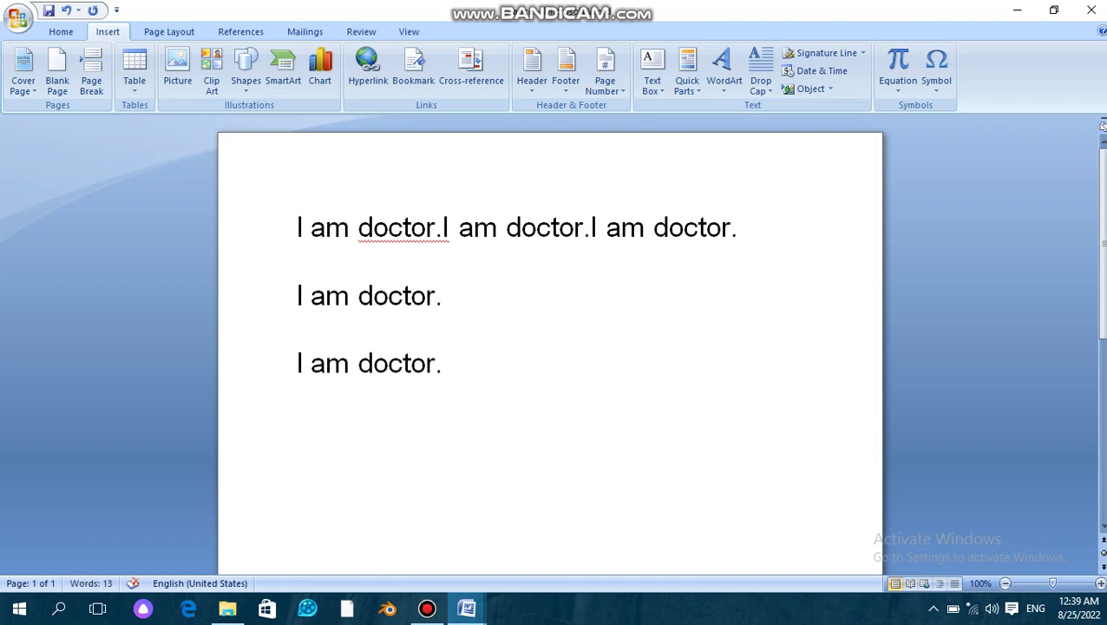
- Select the merged first line, dismiss Drop Cap without applying one, and go to its end
{"action": "left_click_drag", "start_coordinate": [298, 227], "coordinate": [731, 227]}
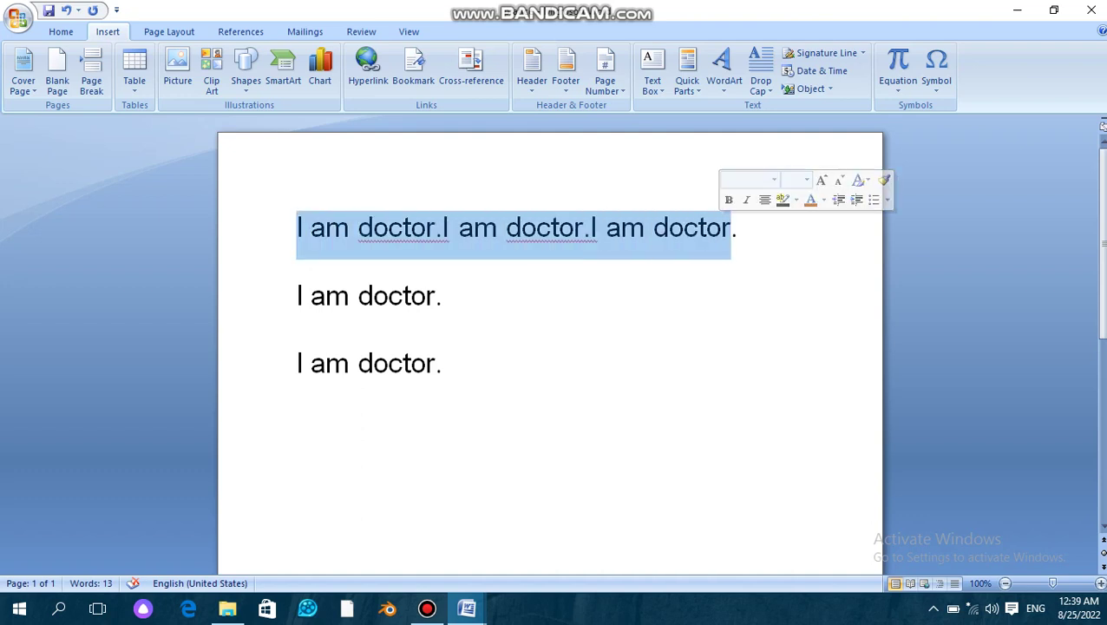
{"action": "left_click", "coordinate": [761, 74]}
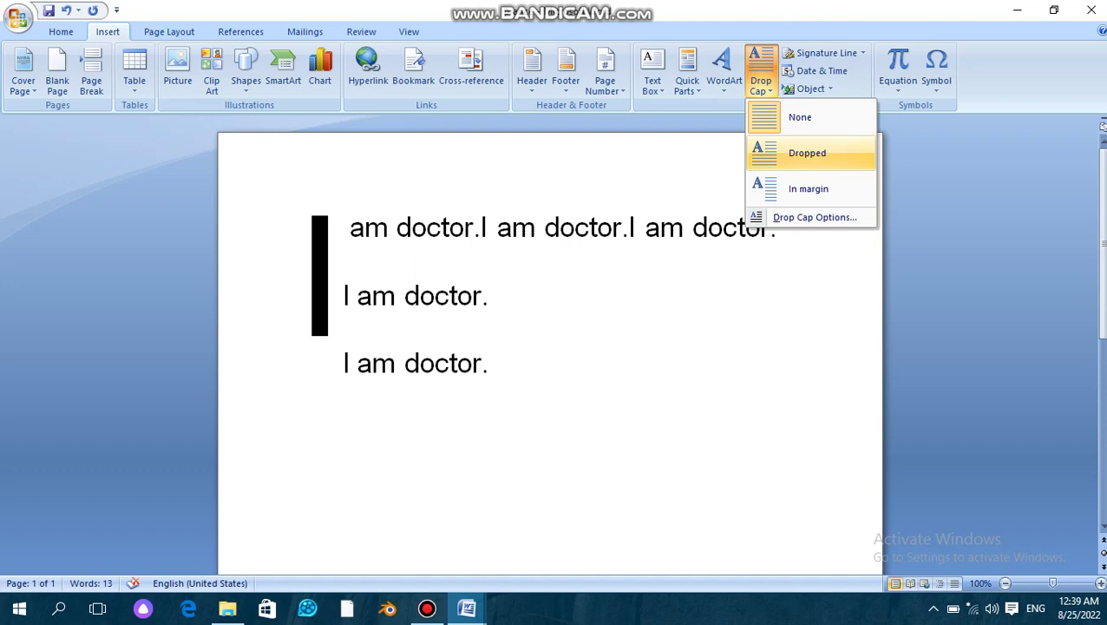
{"action": "key", "text": "Escape"}
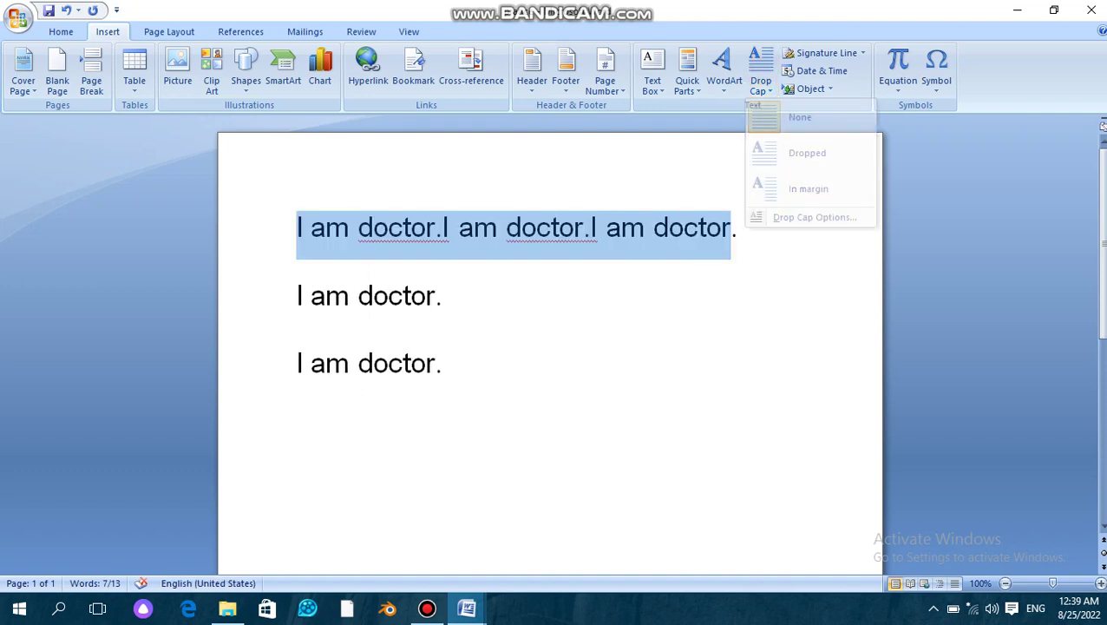
{"action": "left_click", "coordinate": [735, 227]}
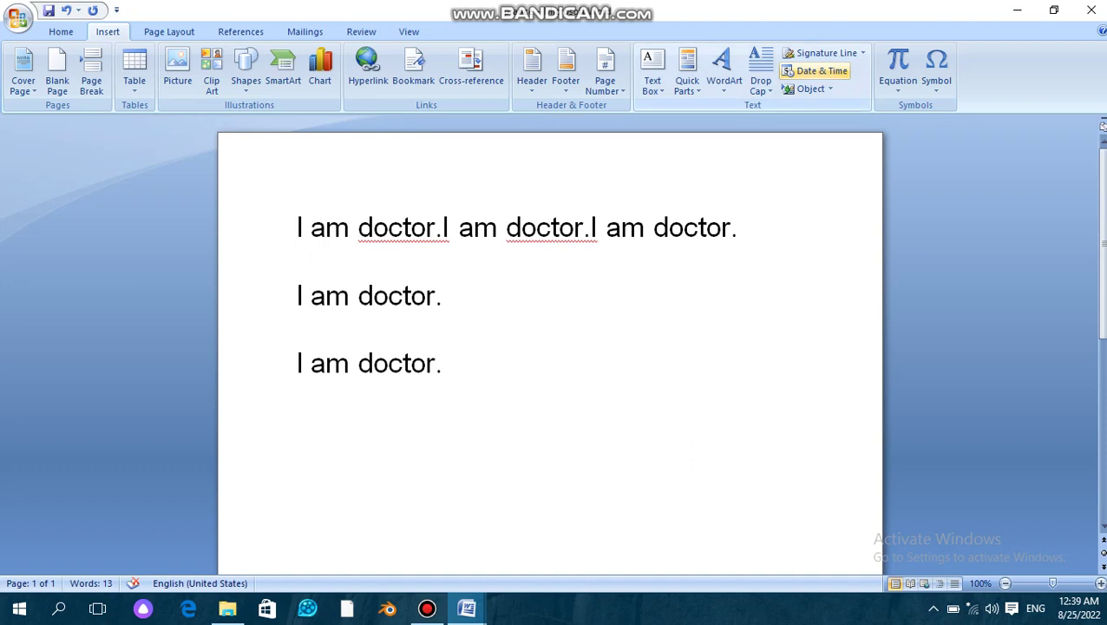
- Insert the date 'Thursday, August 25, 2022' after the first line, then go to the last line's end
{"action": "left_click", "coordinate": [816, 71]}
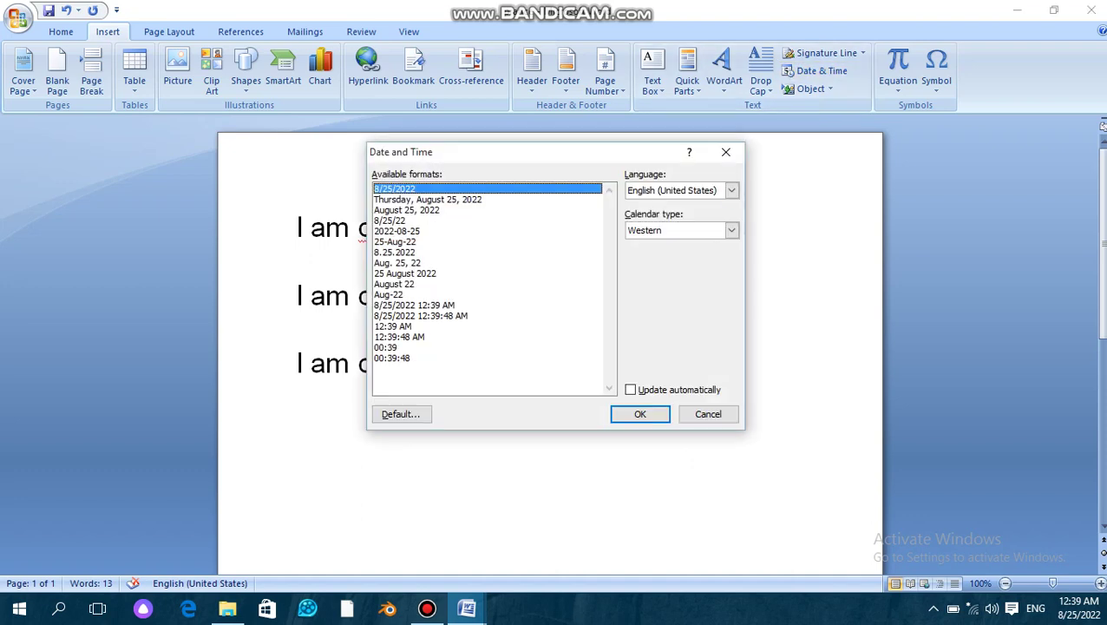
{"action": "left_click", "coordinate": [426, 198]}
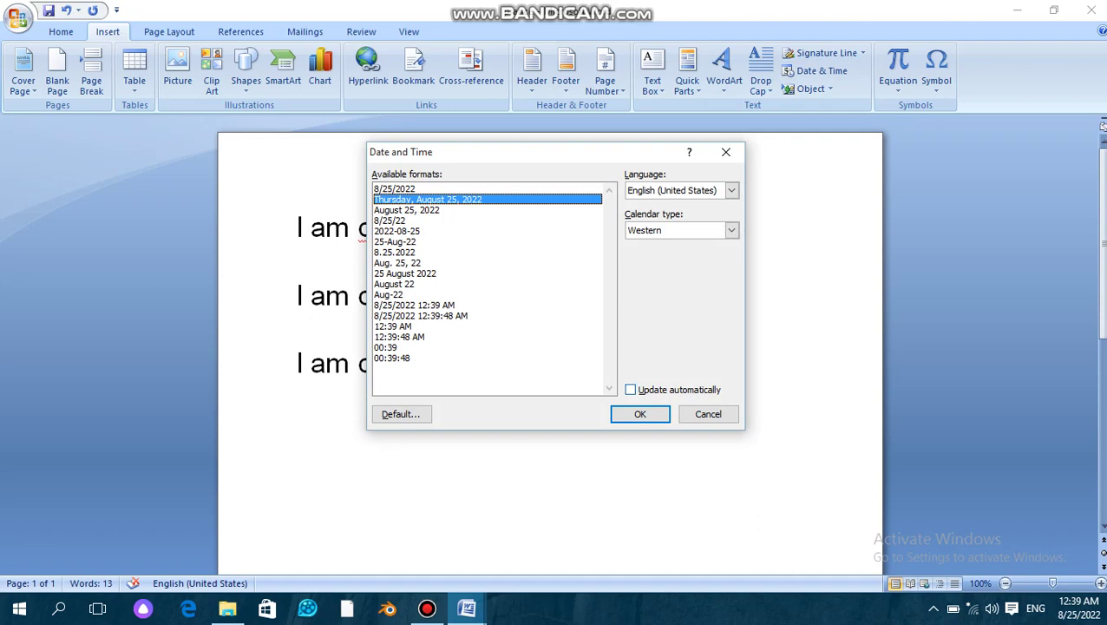
{"action": "left_click", "coordinate": [640, 414]}
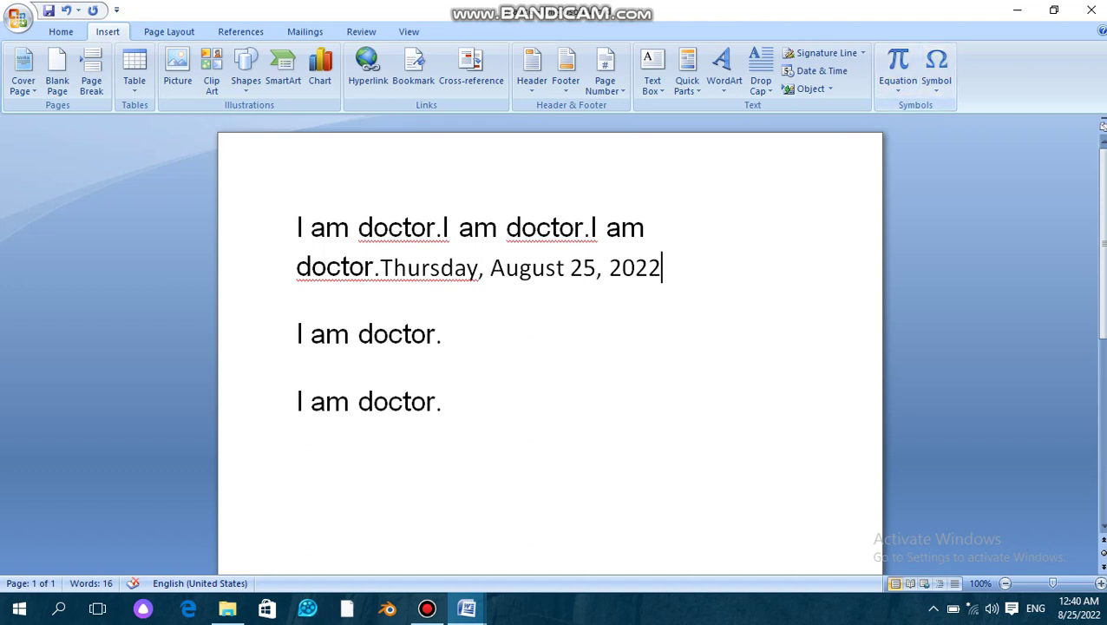
{"action": "scroll", "coordinate": [551, 347], "scroll_direction": "down", "scroll_amount": 1}
{"action": "left_click", "coordinate": [442, 363]}
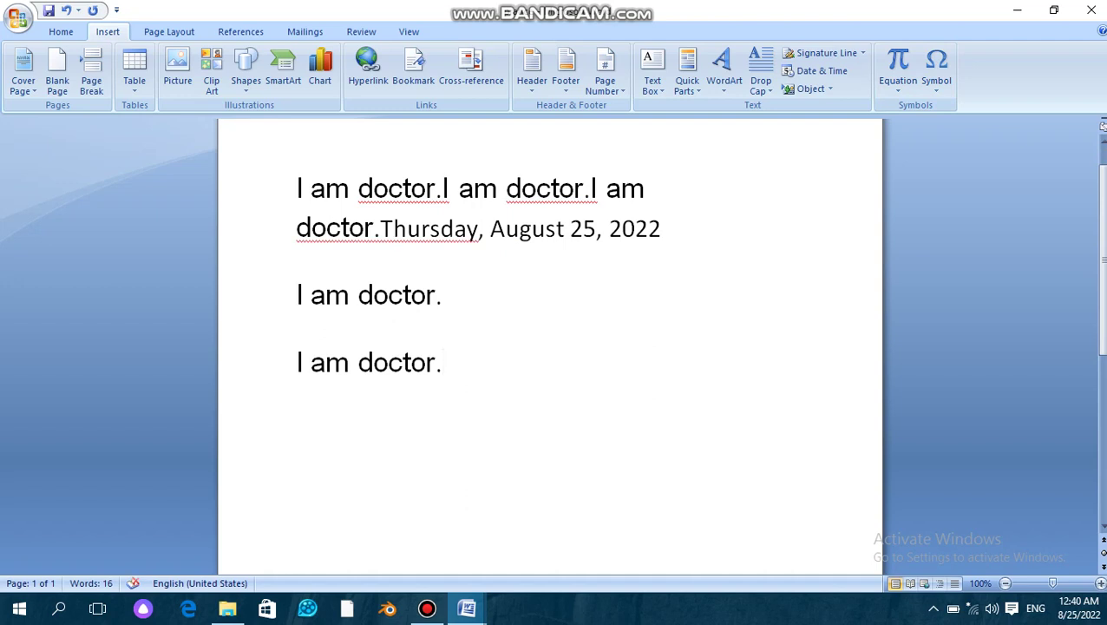
- Start a new line below the last 'I am doctor.' line and browse the built-in equations gallery
{"action": "key", "text": "Return"}
{"action": "scroll", "coordinate": [550, 347], "scroll_direction": "down", "scroll_amount": 2}
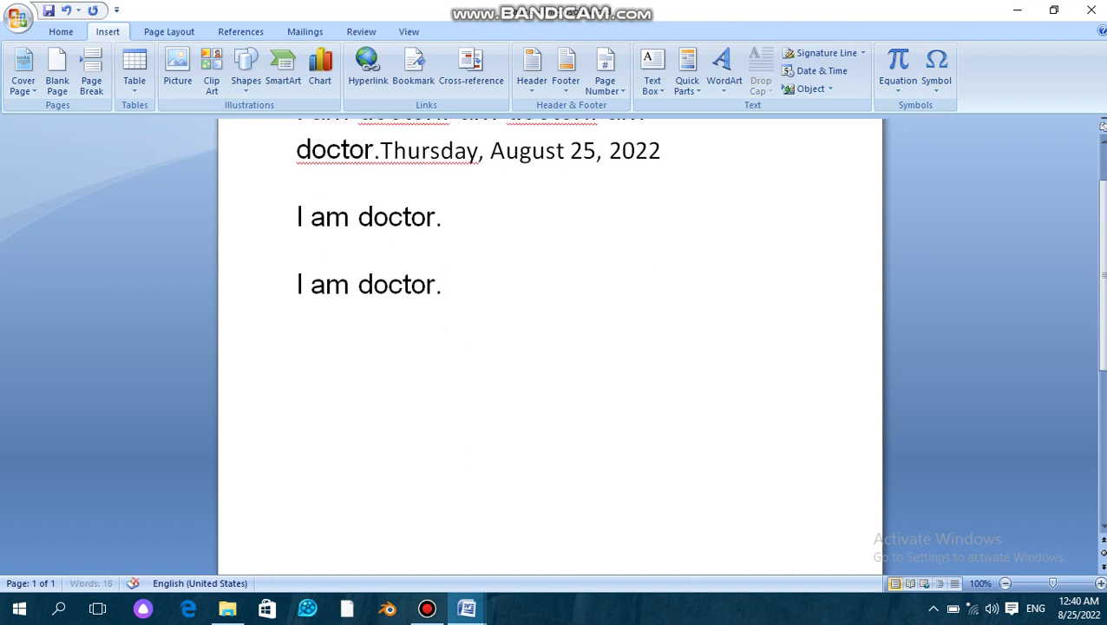
{"action": "scroll", "coordinate": [550, 347], "scroll_direction": "down", "scroll_amount": 1}
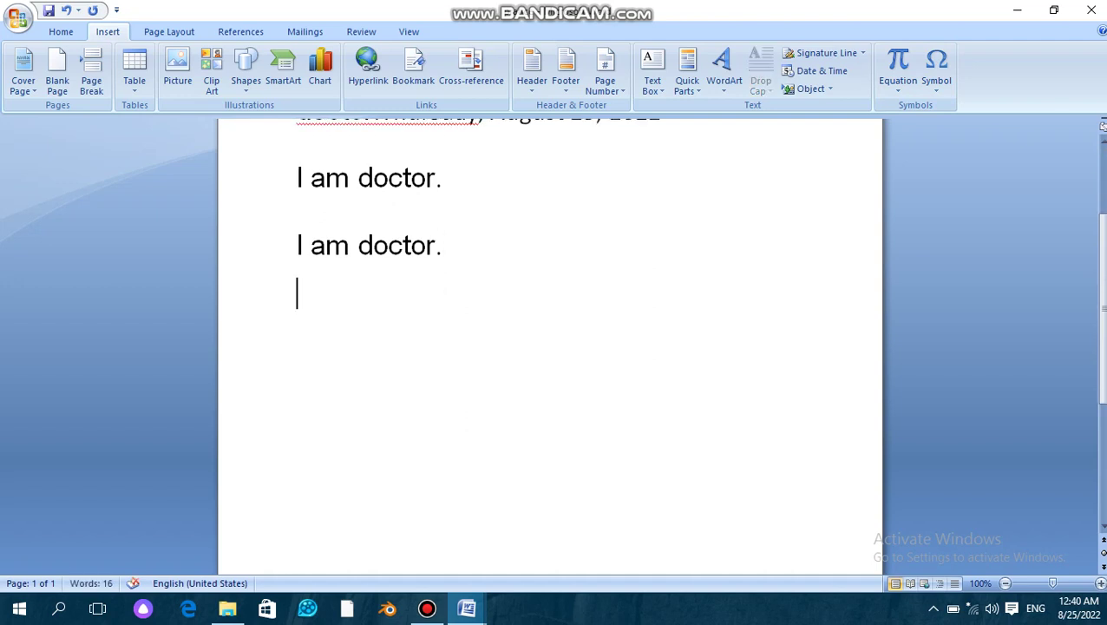
{"action": "left_click", "coordinate": [898, 87]}
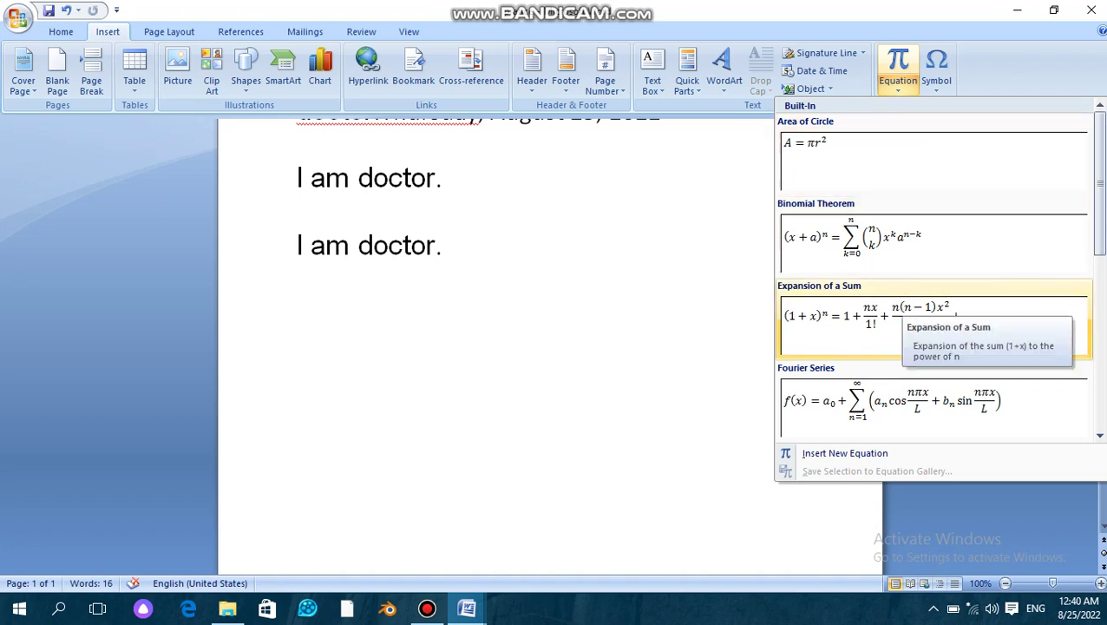
{"action": "scroll", "coordinate": [902, 313], "scroll_direction": "down", "scroll_amount": 3}
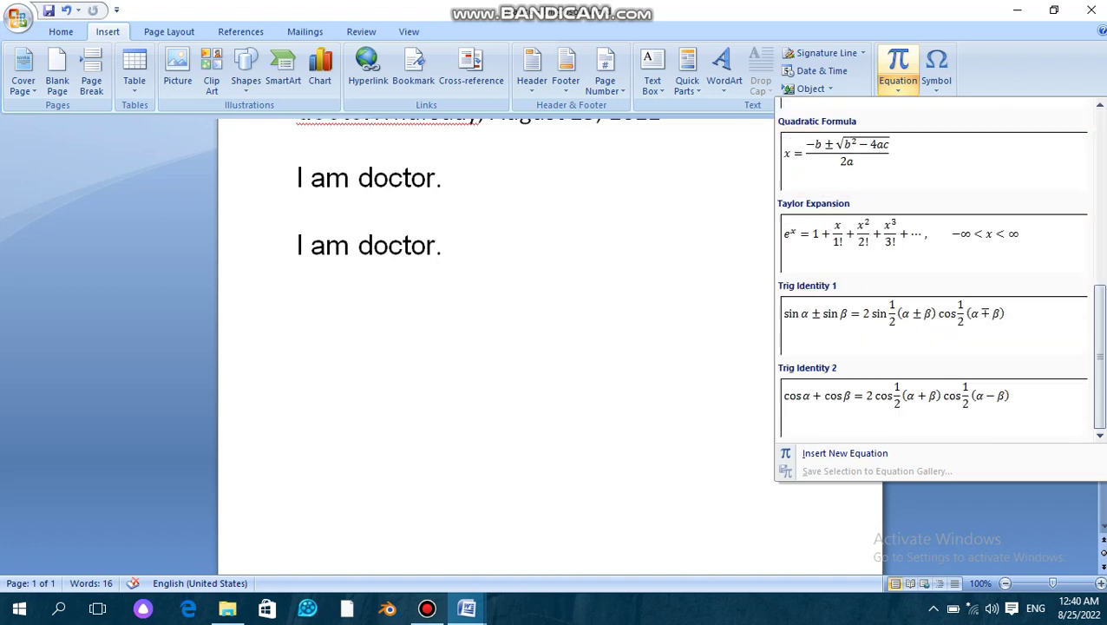
{"action": "scroll", "coordinate": [933, 278], "scroll_direction": "up", "scroll_amount": 3}
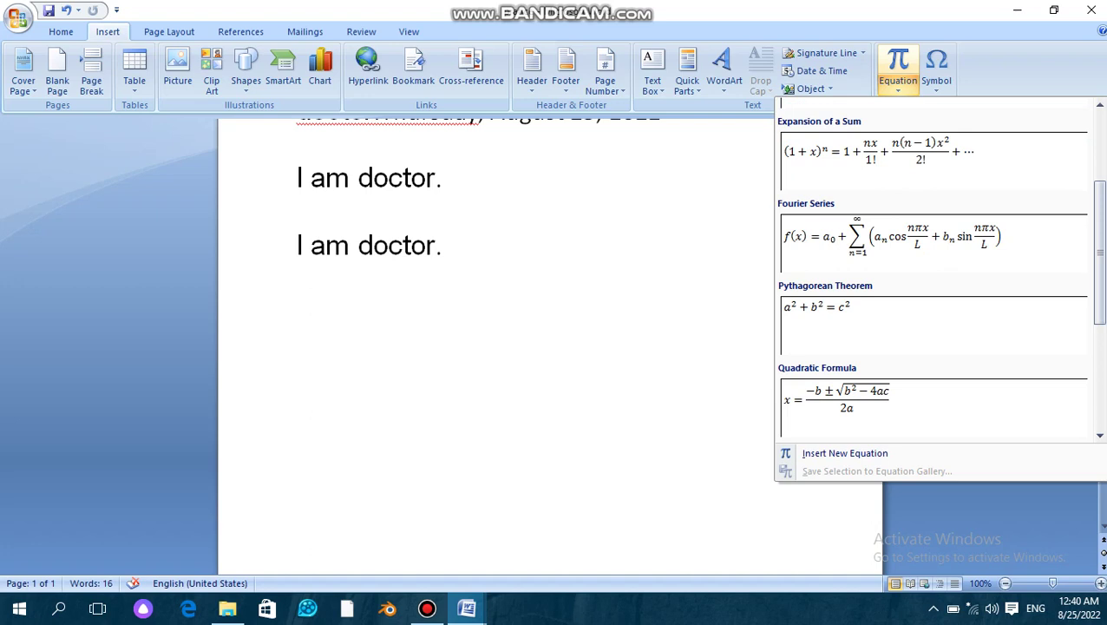
{"action": "scroll", "coordinate": [933, 278], "scroll_direction": "up", "scroll_amount": 2}
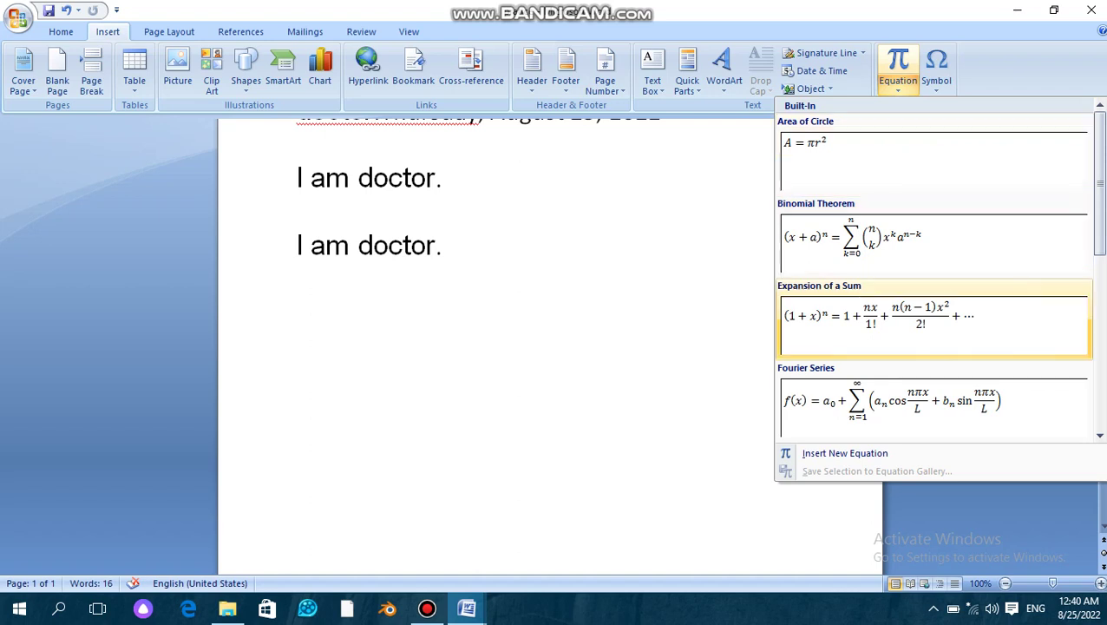
{"action": "scroll", "coordinate": [933, 321], "scroll_direction": "down", "scroll_amount": 3}
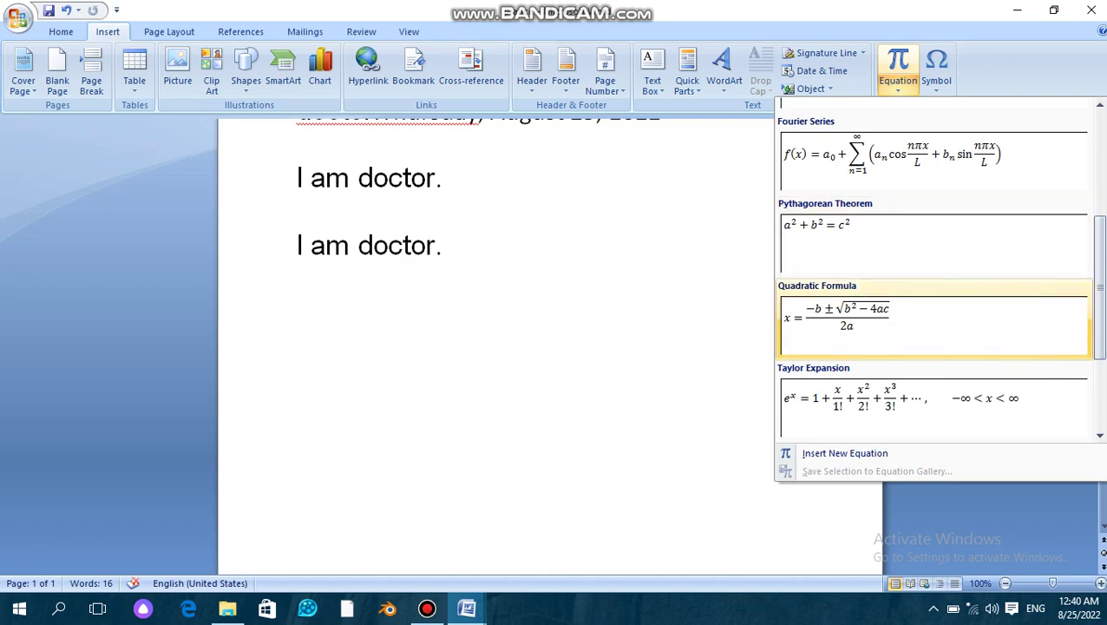
- Insert the built-in Quadratic Formula equation below the doctor lines
{"action": "left_click", "coordinate": [902, 313]}
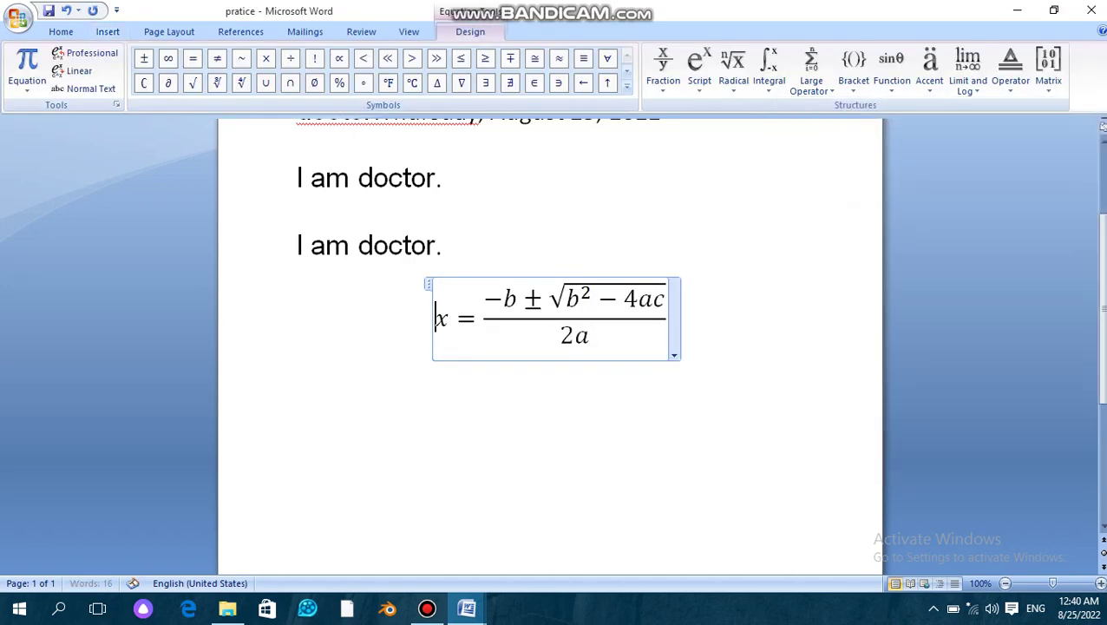
{"action": "left_click", "coordinate": [575, 334]}
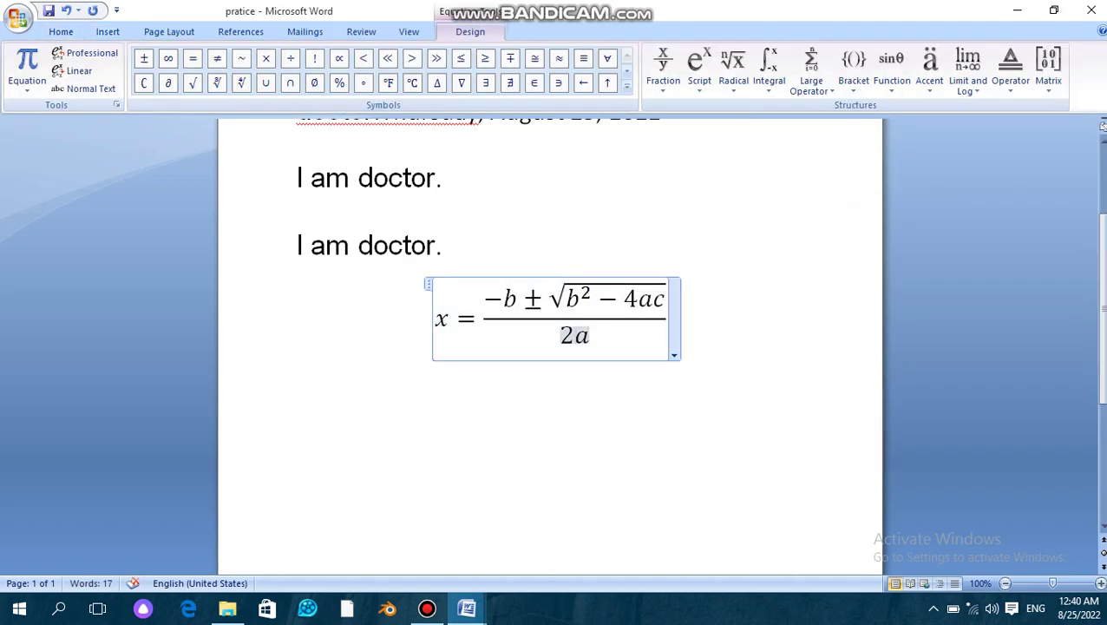
{"action": "left_click", "coordinate": [297, 382]}
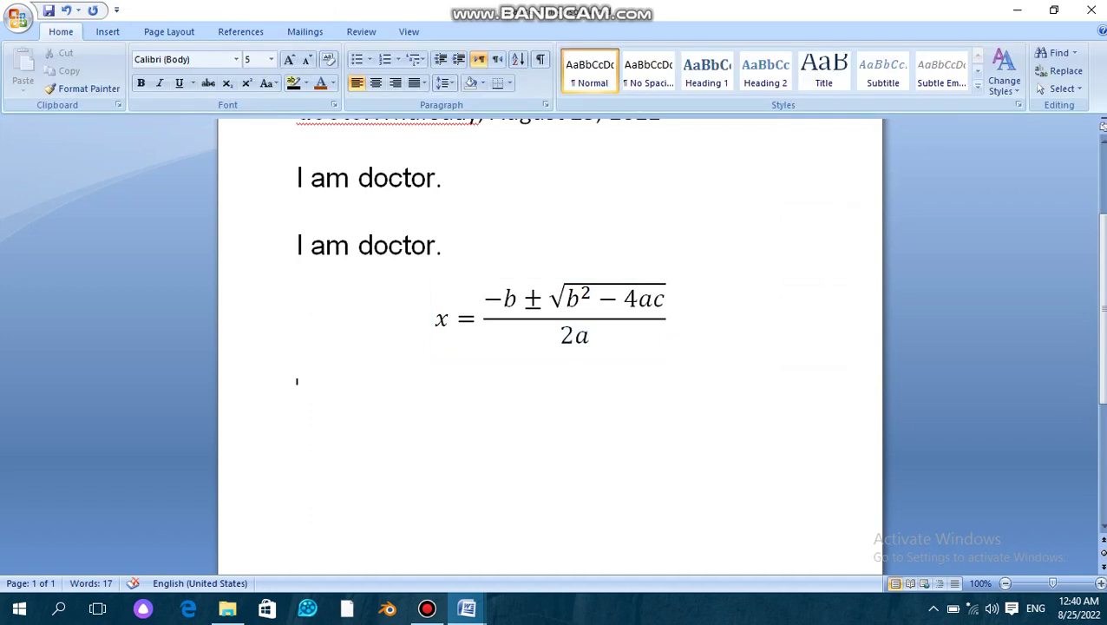
{"action": "left_click", "coordinate": [575, 335]}
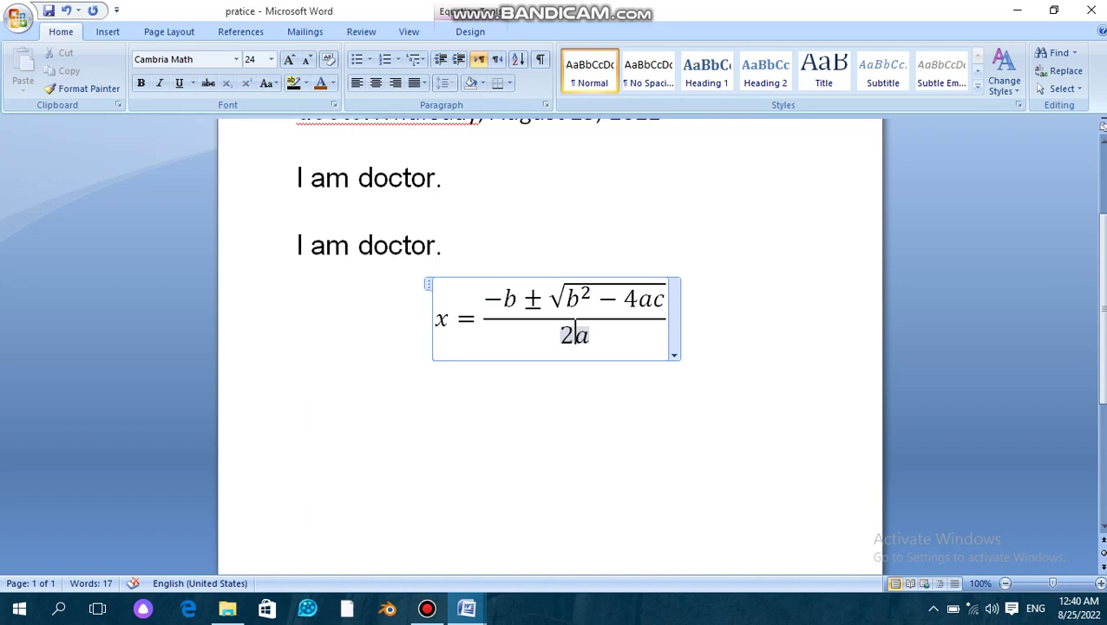
{"action": "double_click", "coordinate": [575, 335]}
{"action": "left_click", "coordinate": [297, 363]}
- Type '=' after −b in the numerator, removing the stray '+' and undoing an accidental deletion
{"action": "left_click", "coordinate": [481, 318]}
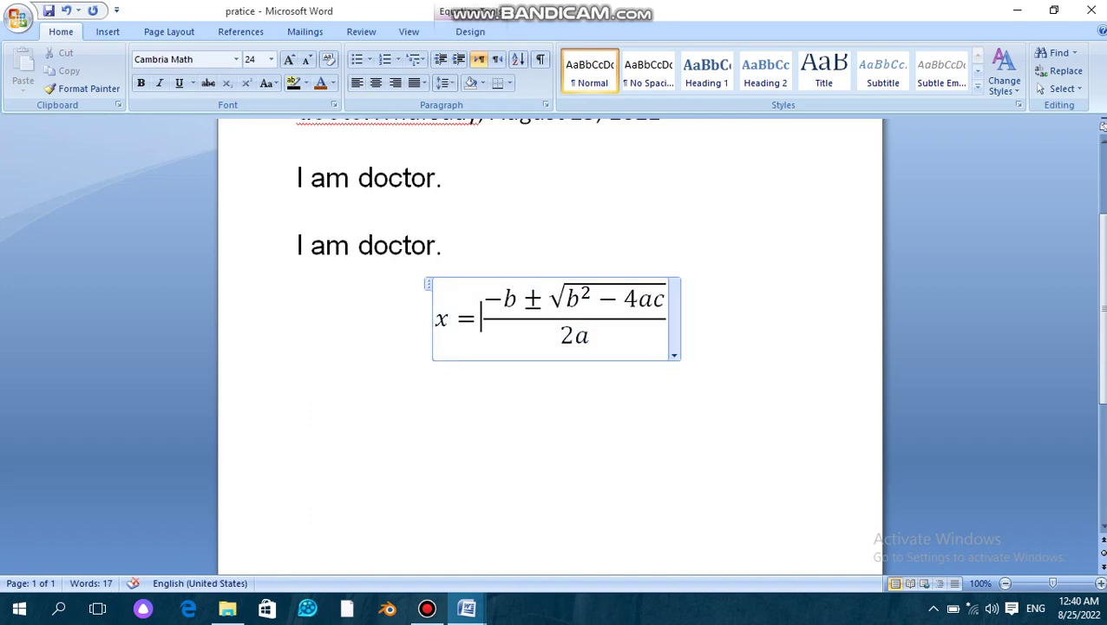
{"action": "left_click_drag", "start_coordinate": [484, 298], "coordinate": [665, 298]}
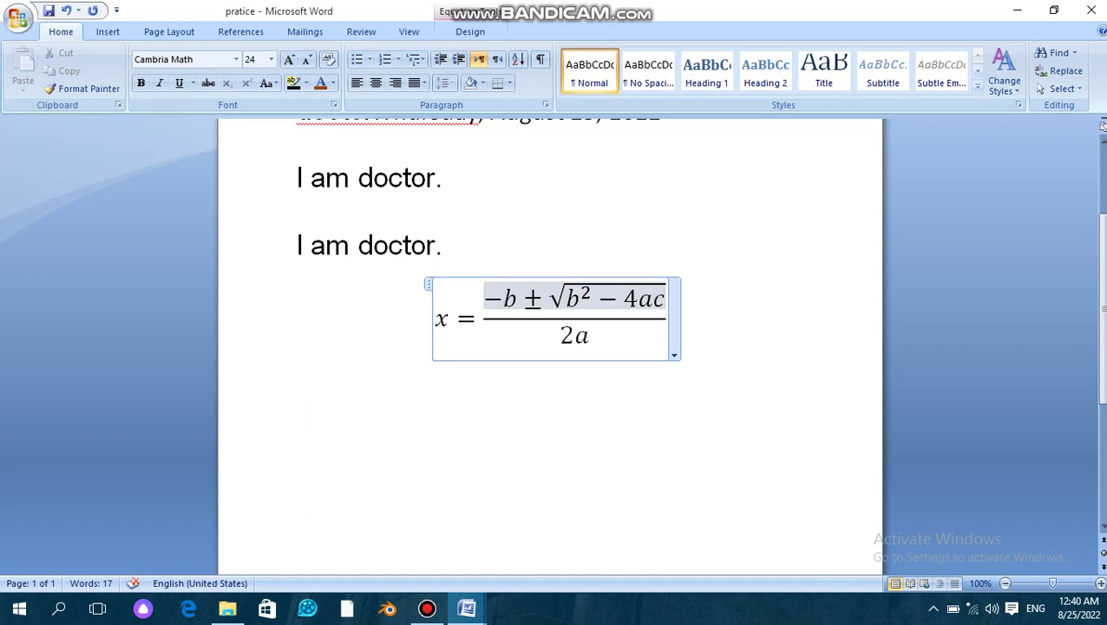
{"action": "type", "text": "= "}
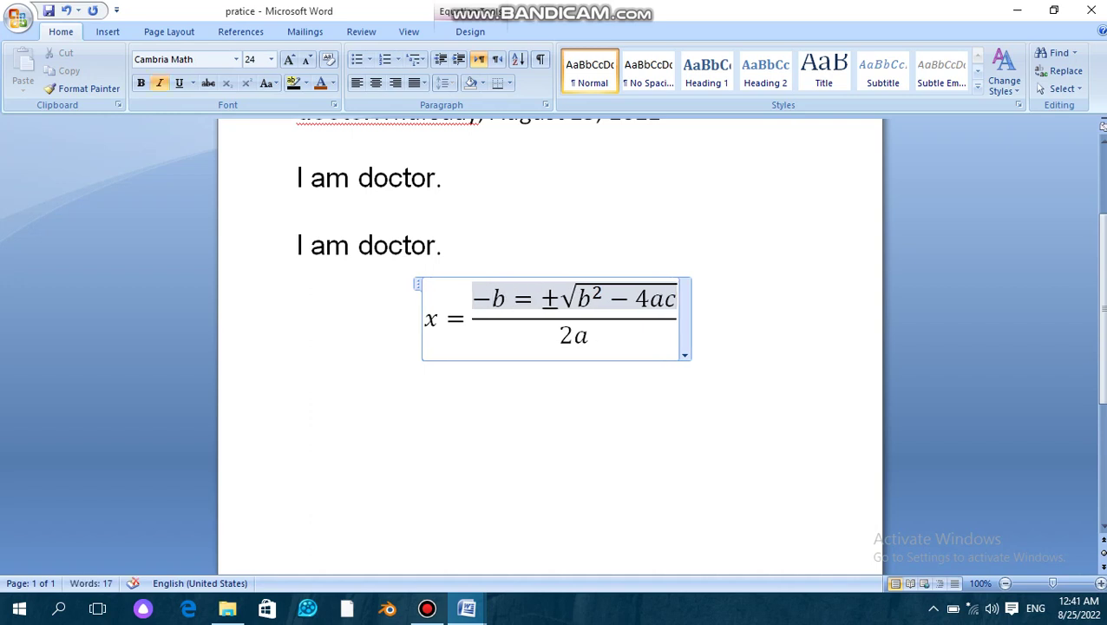
{"action": "type", "text": "+"}
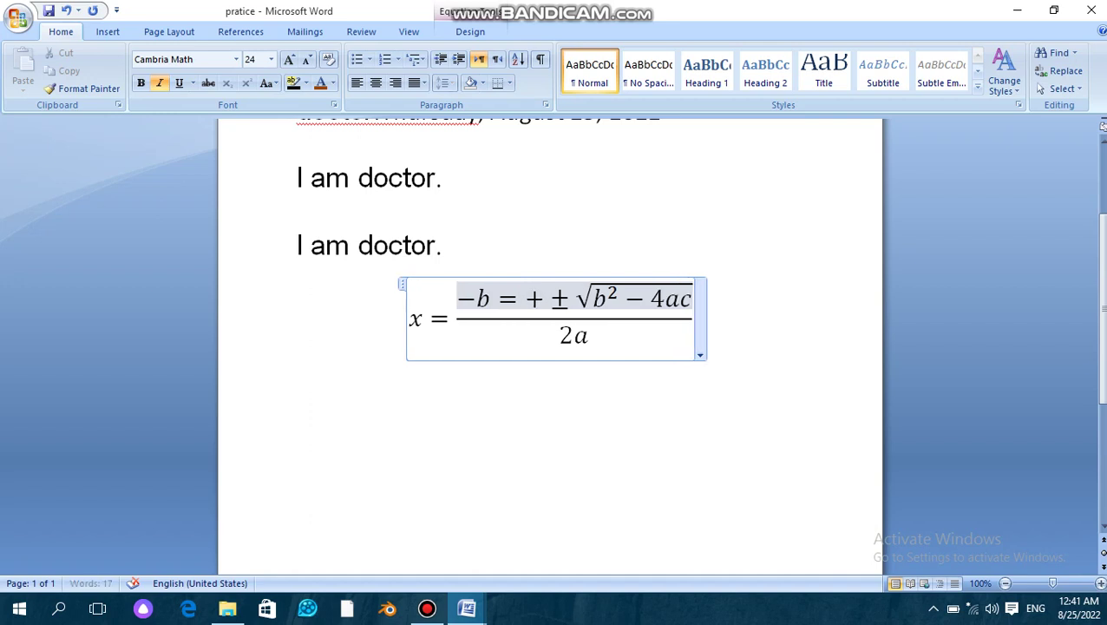
{"action": "key", "text": "BackSpace"}
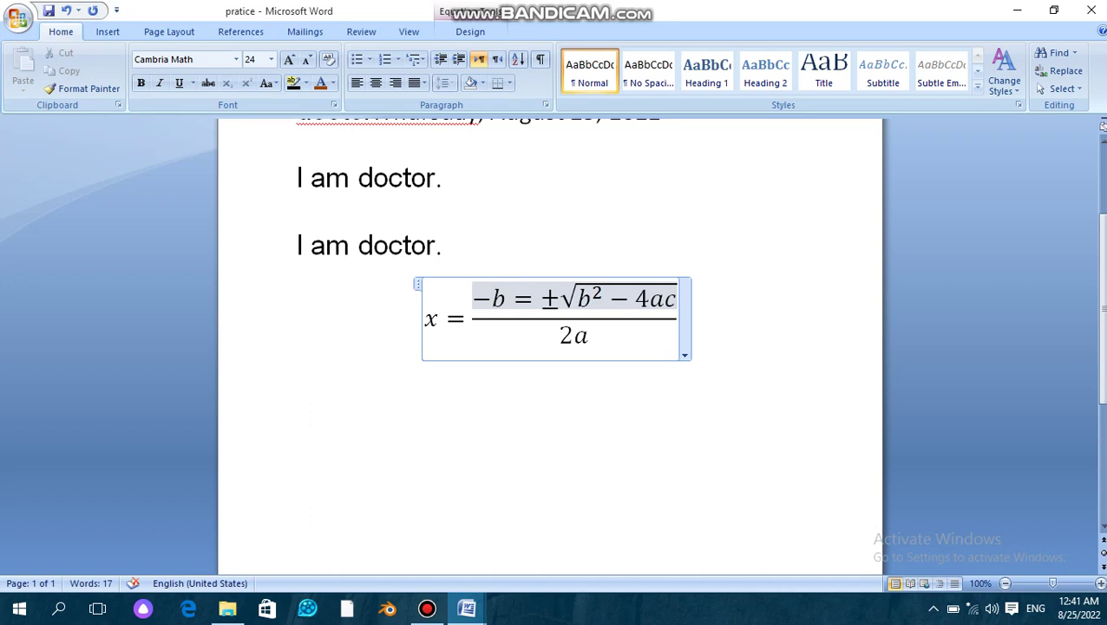
{"action": "key", "text": "Left"}
{"action": "key", "text": "BackSpace"}
{"action": "key", "text": "BackSpace"}
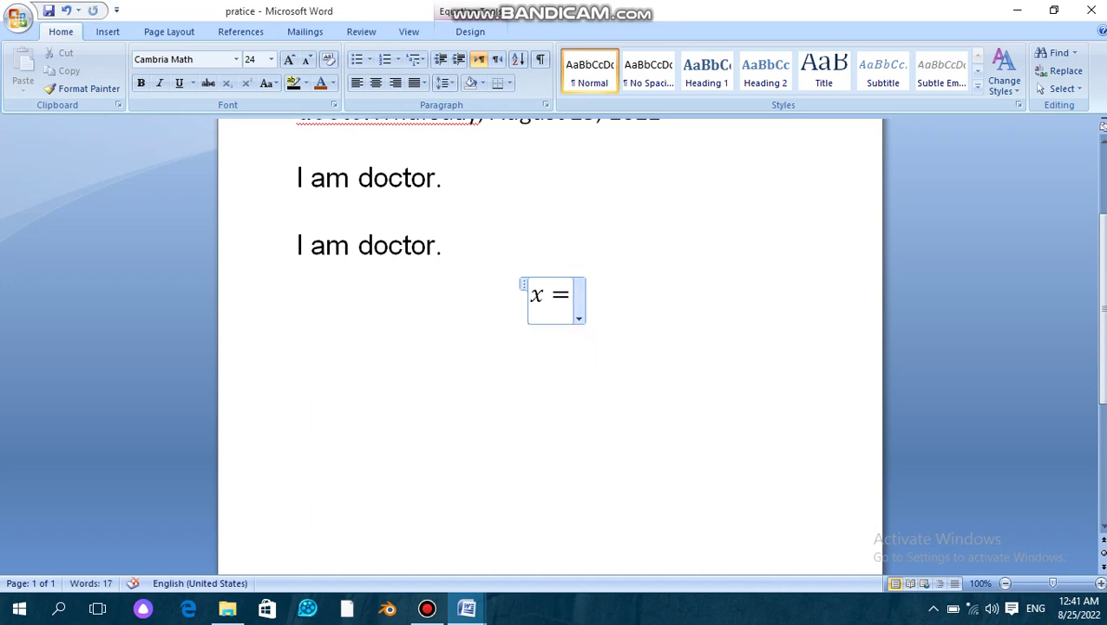
{"action": "key", "text": "ctrl+z"}
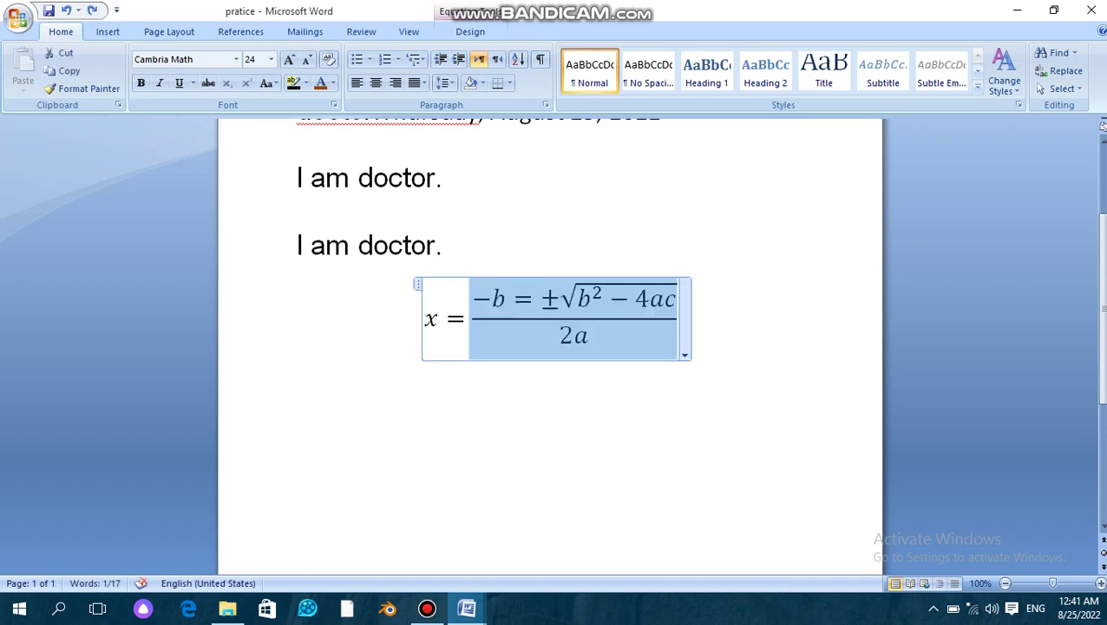
- Step through the numerator's square root, then move to the empty line below the equation
{"action": "key", "text": "Down"}
{"action": "key", "text": "Up"}
{"action": "key", "text": "Right"}
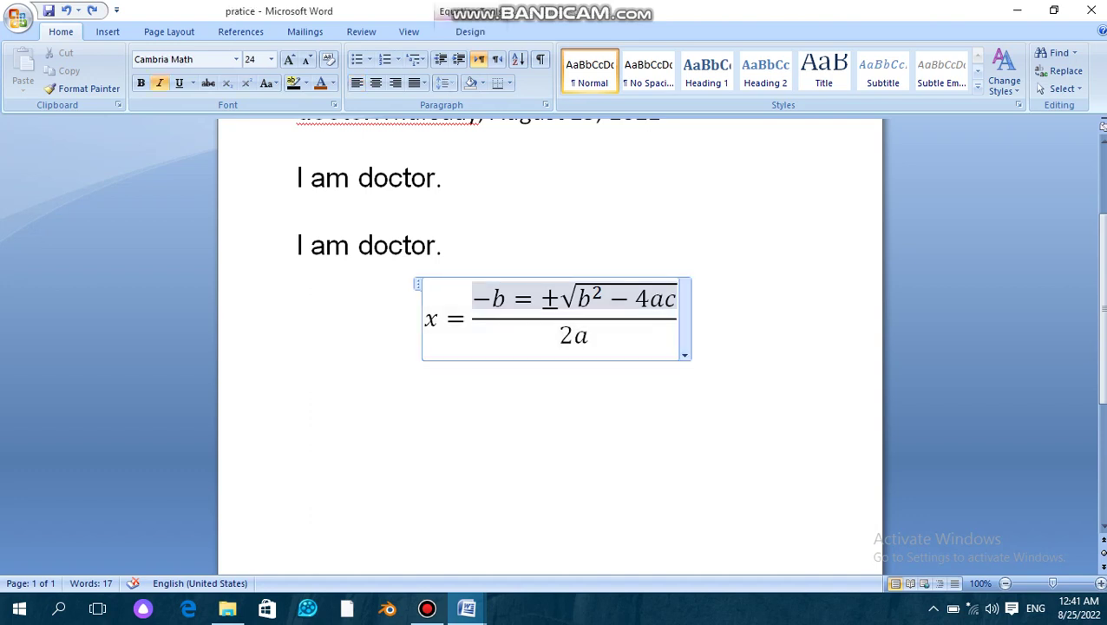
{"action": "key", "text": "Right"}
{"action": "key", "text": "Right"}
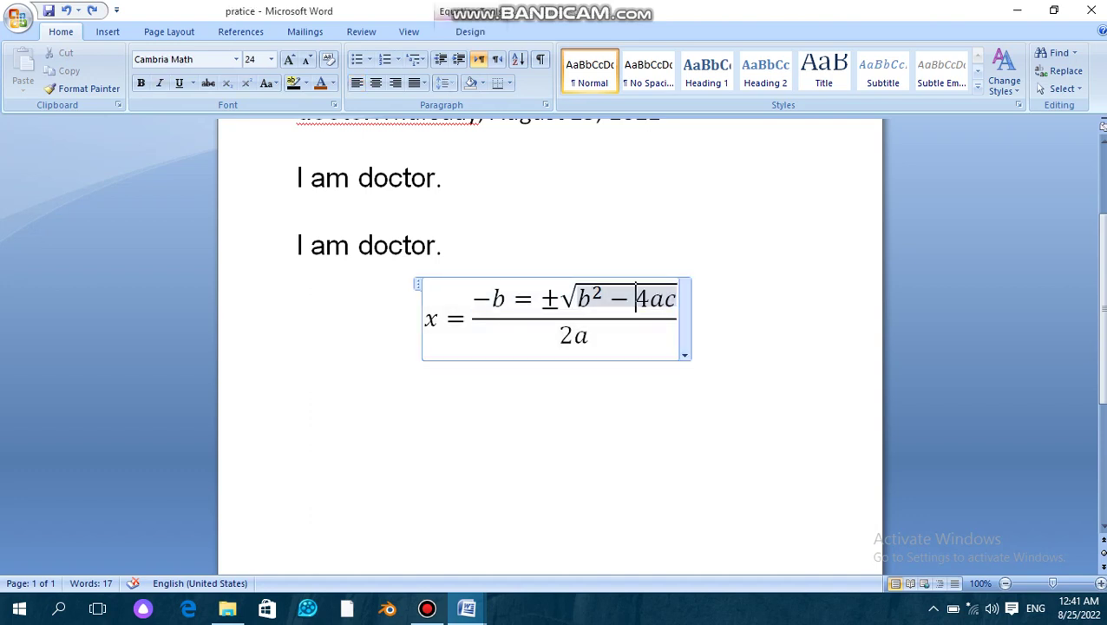
{"action": "left_click", "coordinate": [297, 378]}
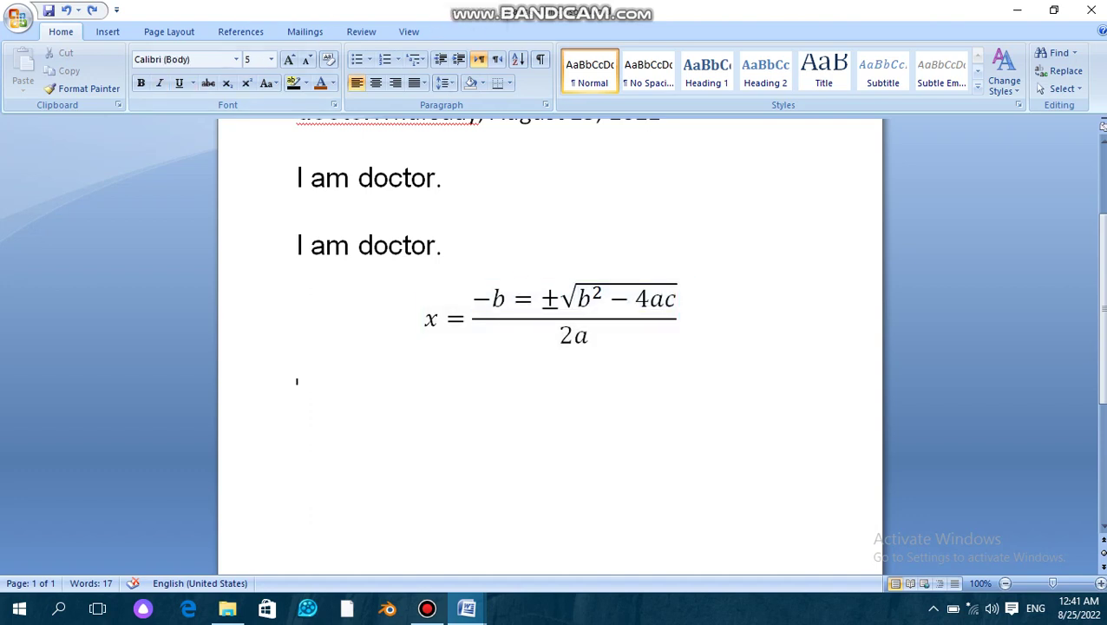
{"action": "left_click", "coordinate": [108, 31]}
- Insert a β below the equation and grow the font size to 28
{"action": "left_click", "coordinate": [936, 74]}
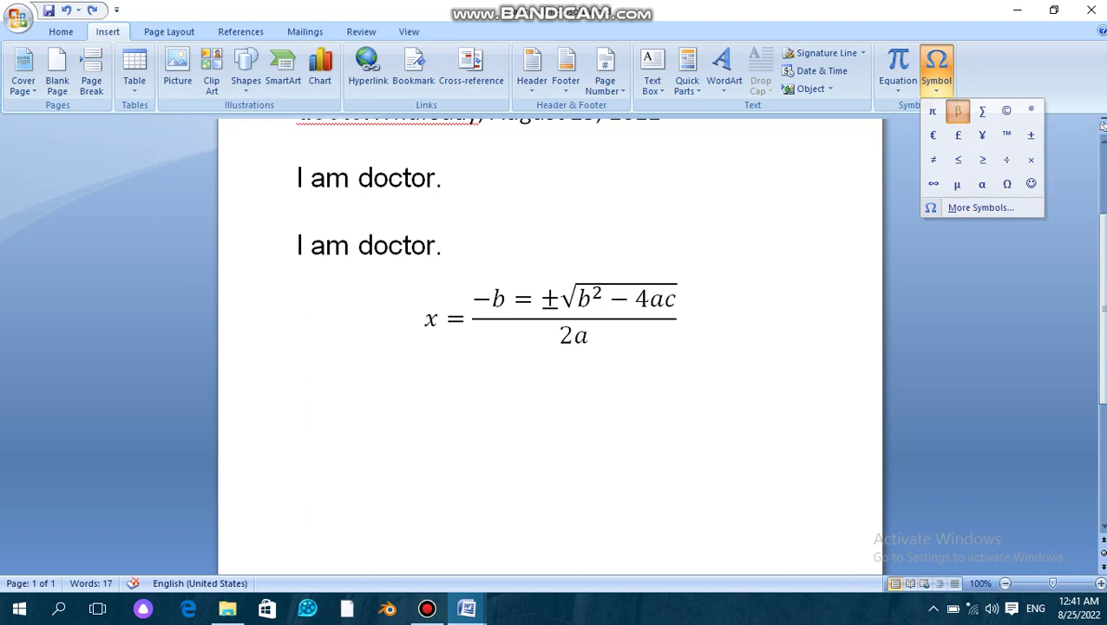
{"action": "left_click", "coordinate": [958, 111]}
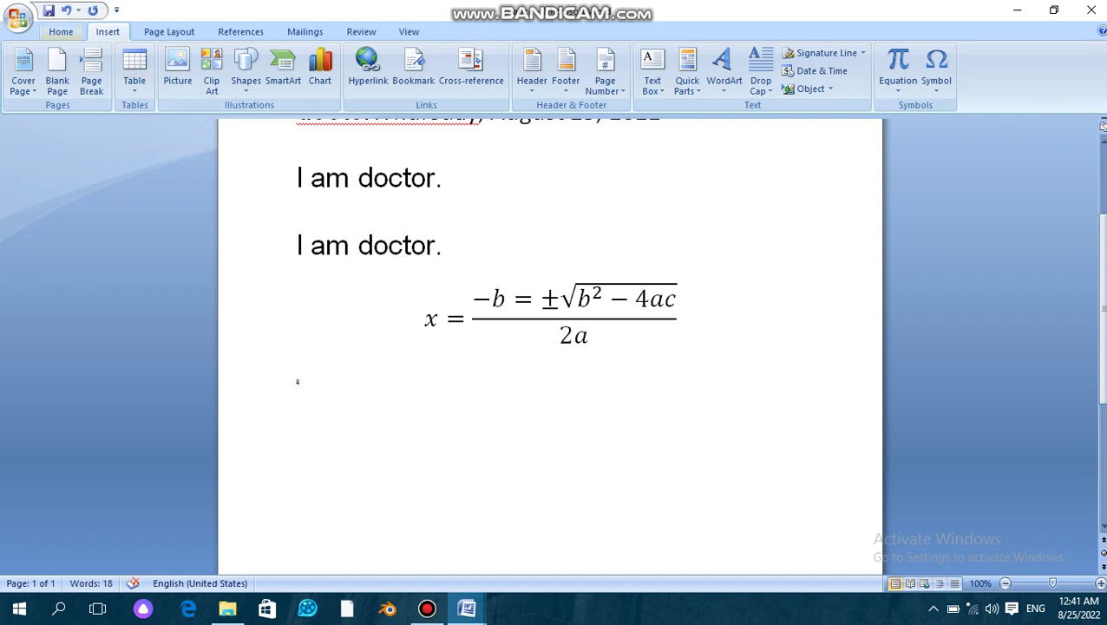
{"action": "left_click", "coordinate": [61, 31]}
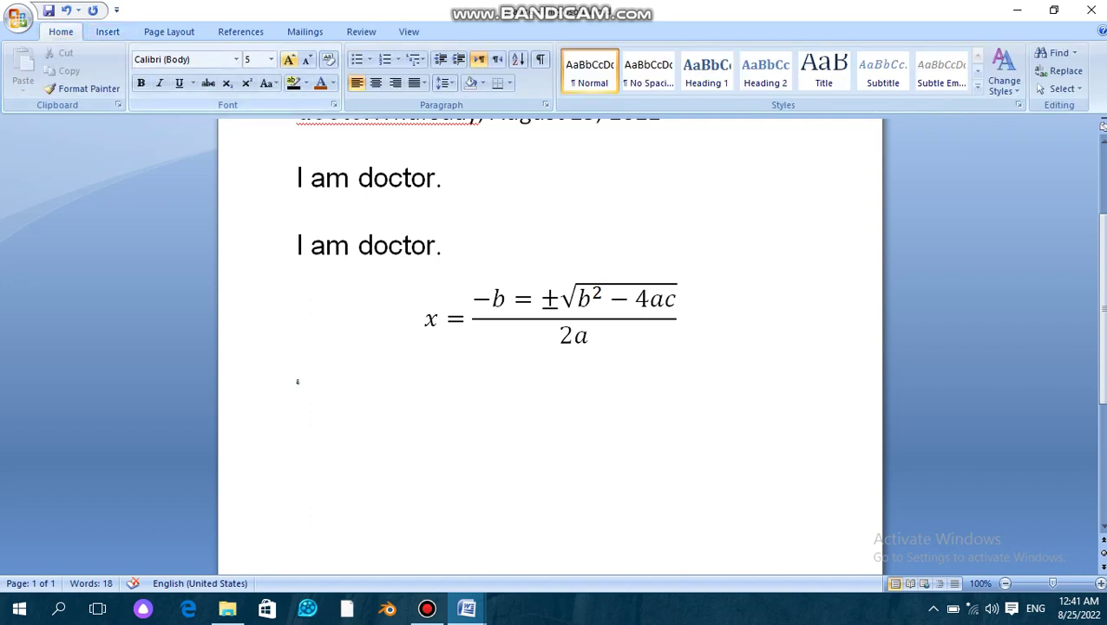
{"action": "left_click", "coordinate": [289, 59]}
{"action": "left_click", "coordinate": [289, 59]}
{"action": "left_click", "coordinate": [289, 59]}
{"action": "left_click", "coordinate": [289, 59]}
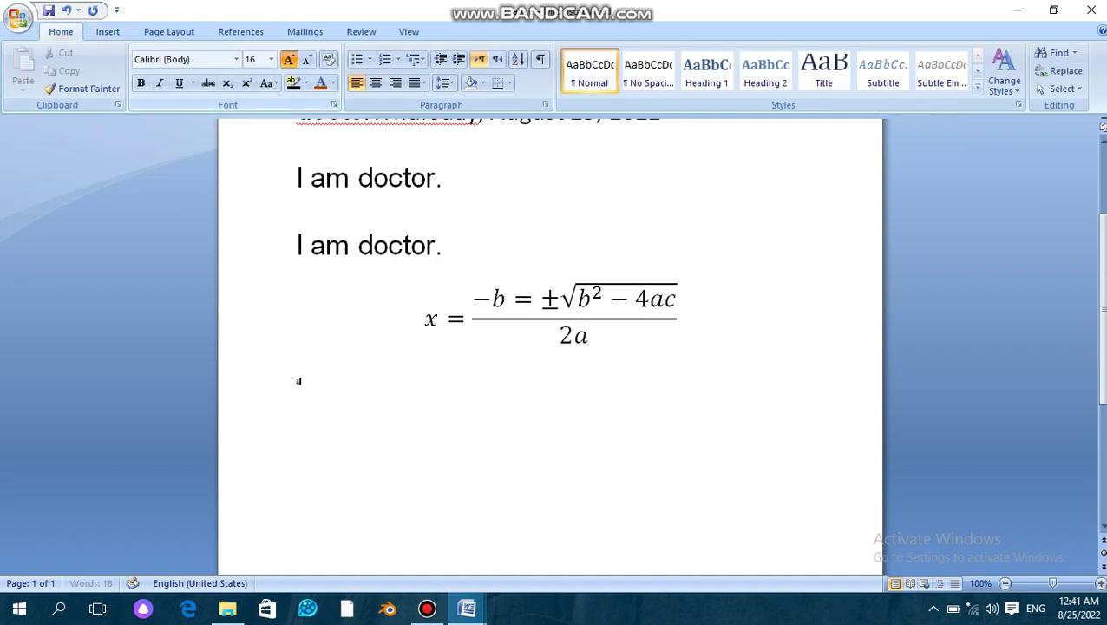
{"action": "left_click", "coordinate": [289, 59]}
{"action": "left_click", "coordinate": [289, 59]}
{"action": "left_click", "coordinate": [289, 59]}
{"action": "left_click", "coordinate": [289, 59]}
{"action": "left_click", "coordinate": [289, 59]}
{"action": "left_click", "coordinate": [289, 59]}
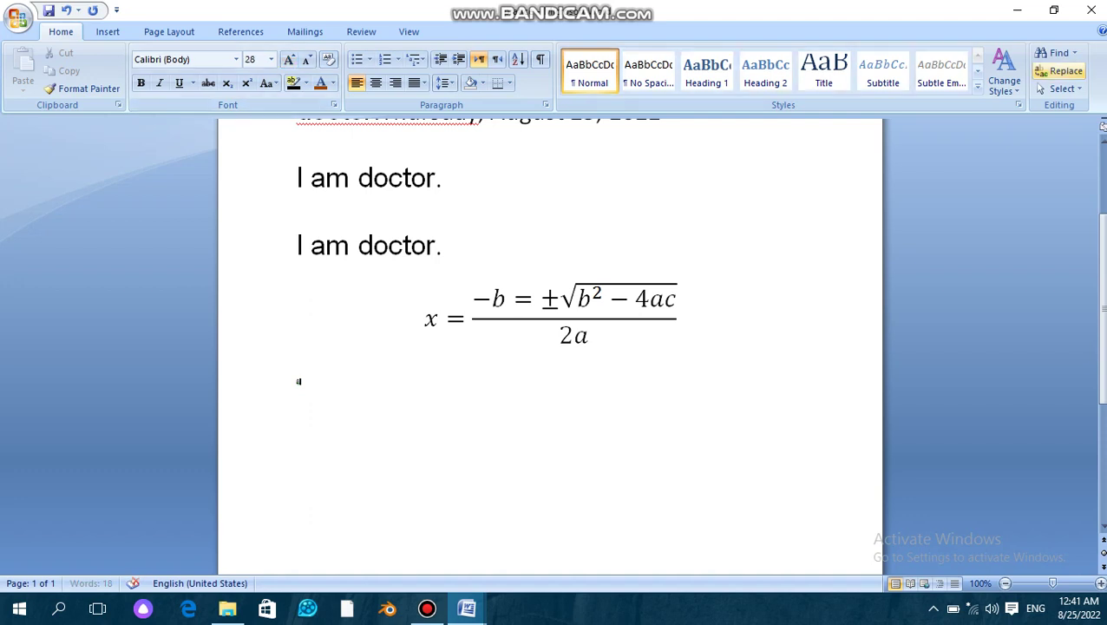
- Insert the μ and Ω symbols and select the whole μΩ line
{"action": "left_click", "coordinate": [108, 31]}
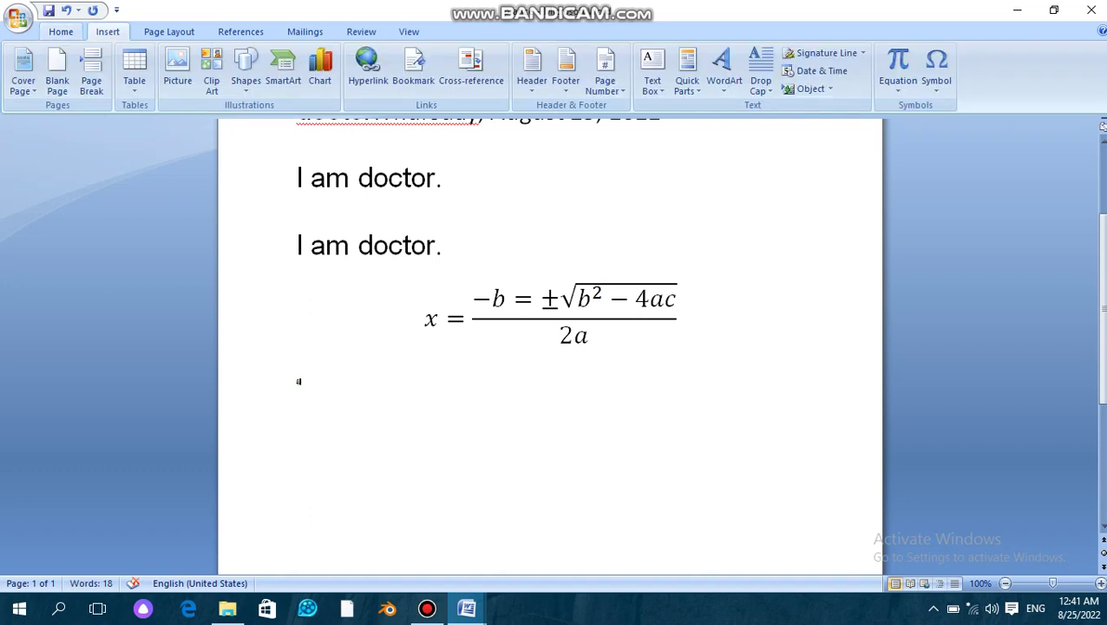
{"action": "left_click", "coordinate": [936, 69]}
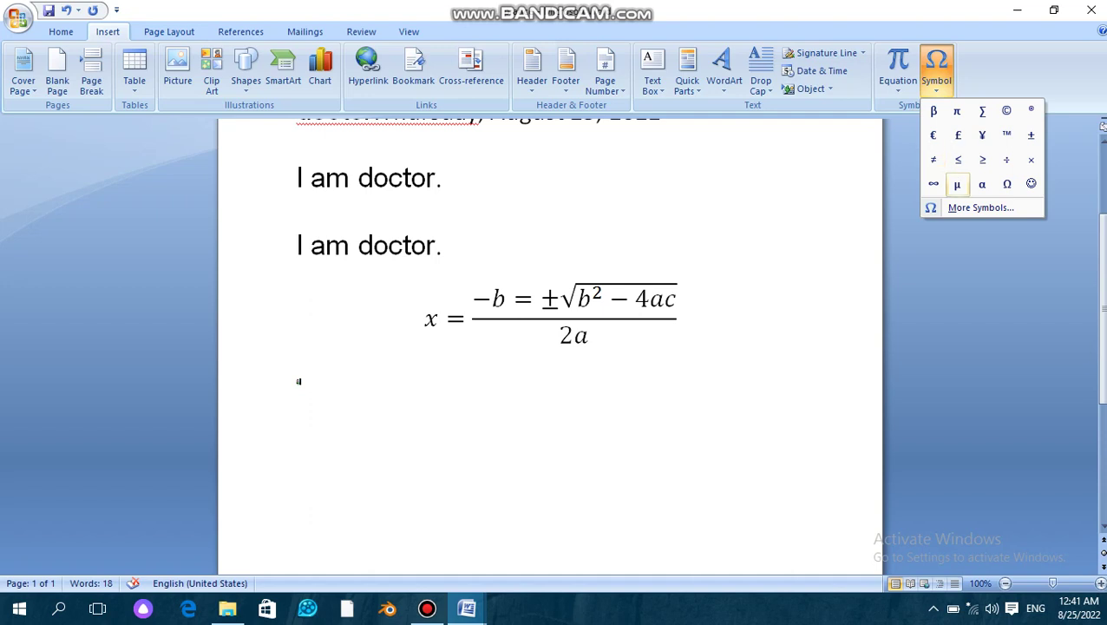
{"action": "left_click", "coordinate": [957, 184]}
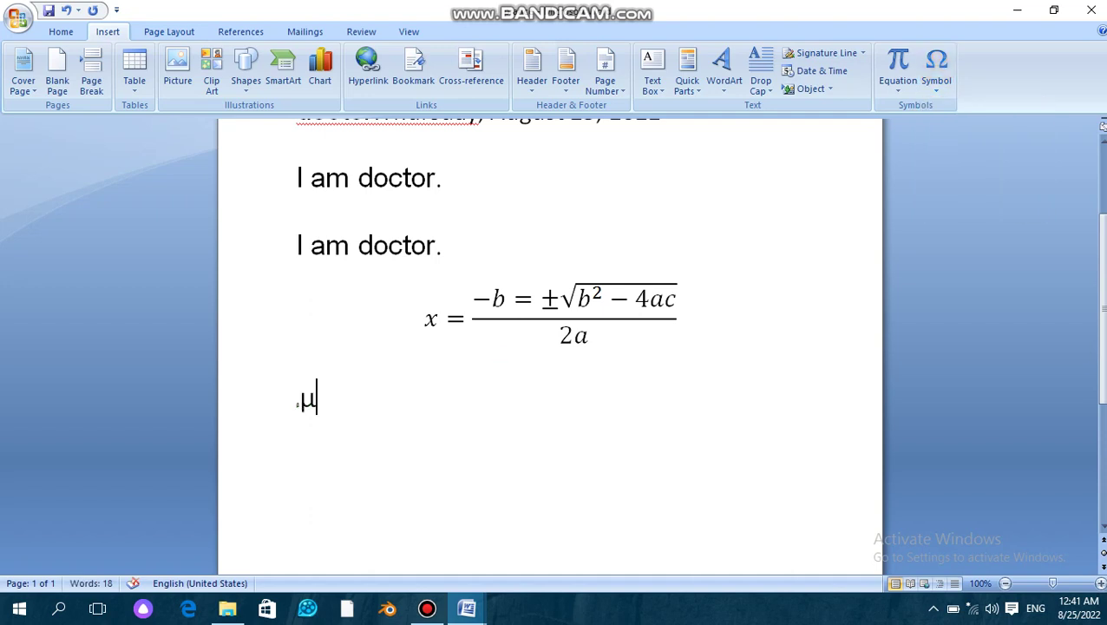
{"action": "left_click", "coordinate": [936, 69]}
{"action": "left_click", "coordinate": [1004, 183]}
{"action": "triple_click", "coordinate": [298, 403]}
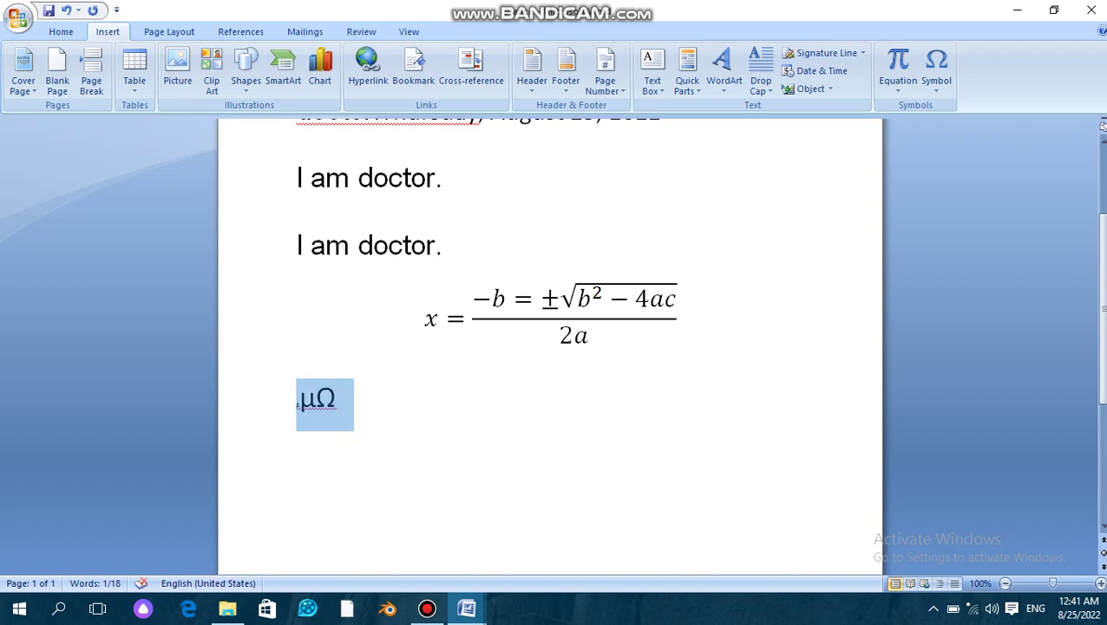
{"action": "left_click", "coordinate": [169, 32]}
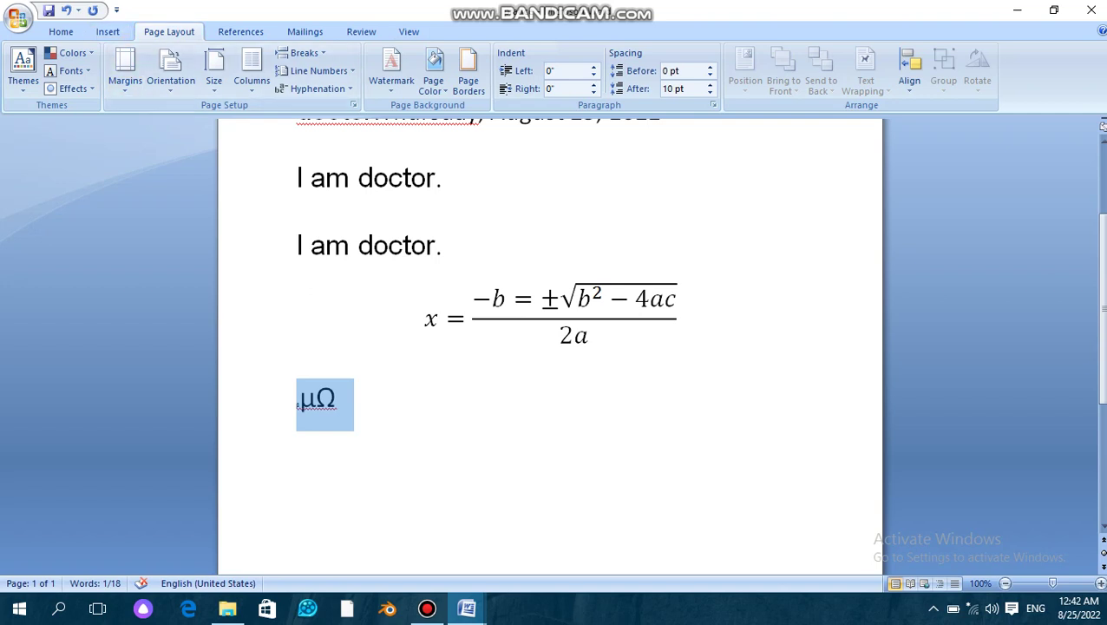
{"action": "key", "text": "Right"}
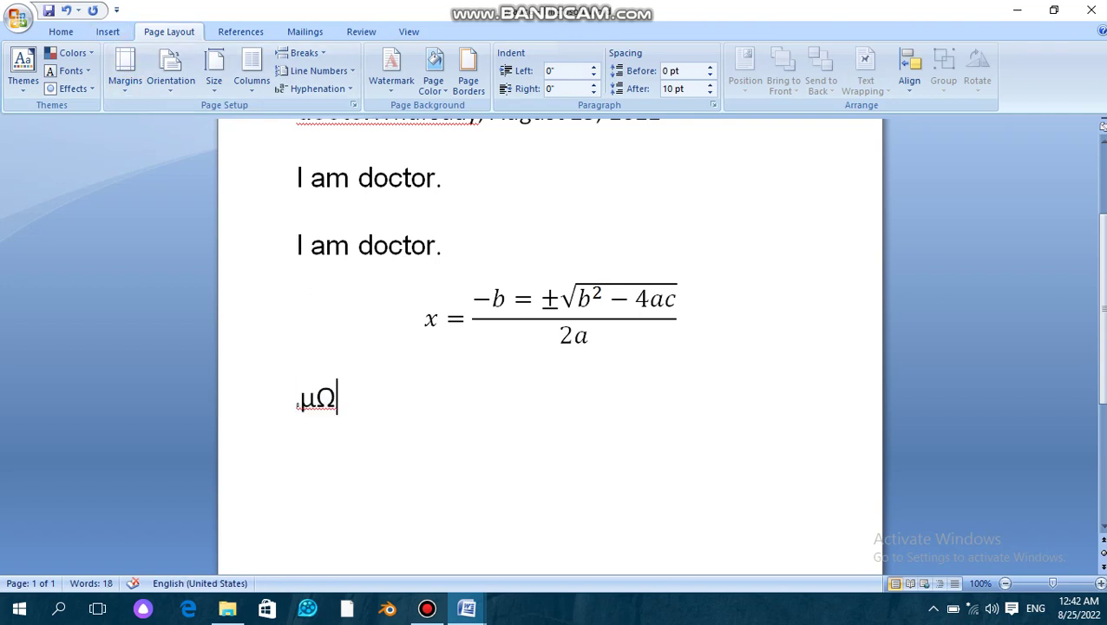
{"action": "left_click", "coordinate": [23, 69]}
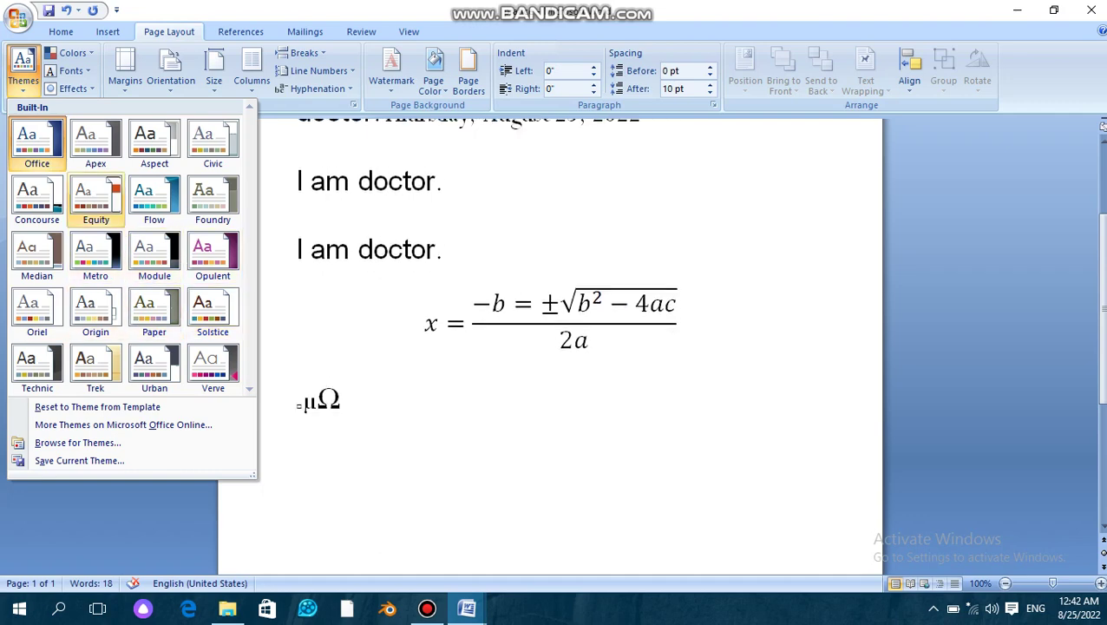
{"action": "left_click", "coordinate": [305, 395]}
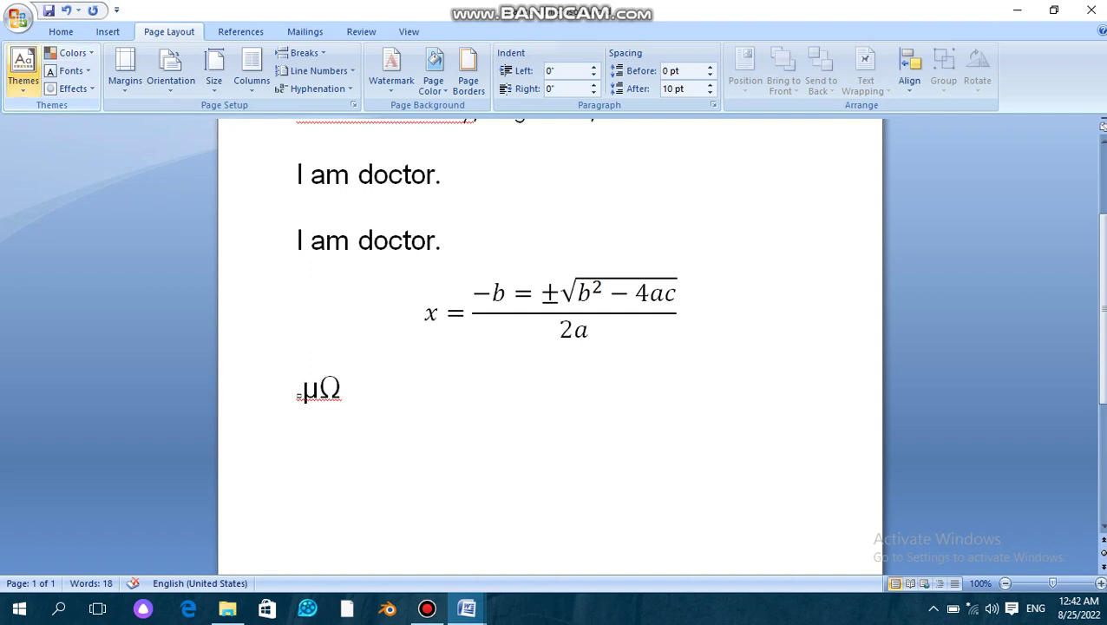
{"action": "scroll", "coordinate": [174, 78], "scroll_direction": "up", "scroll_amount": 2}
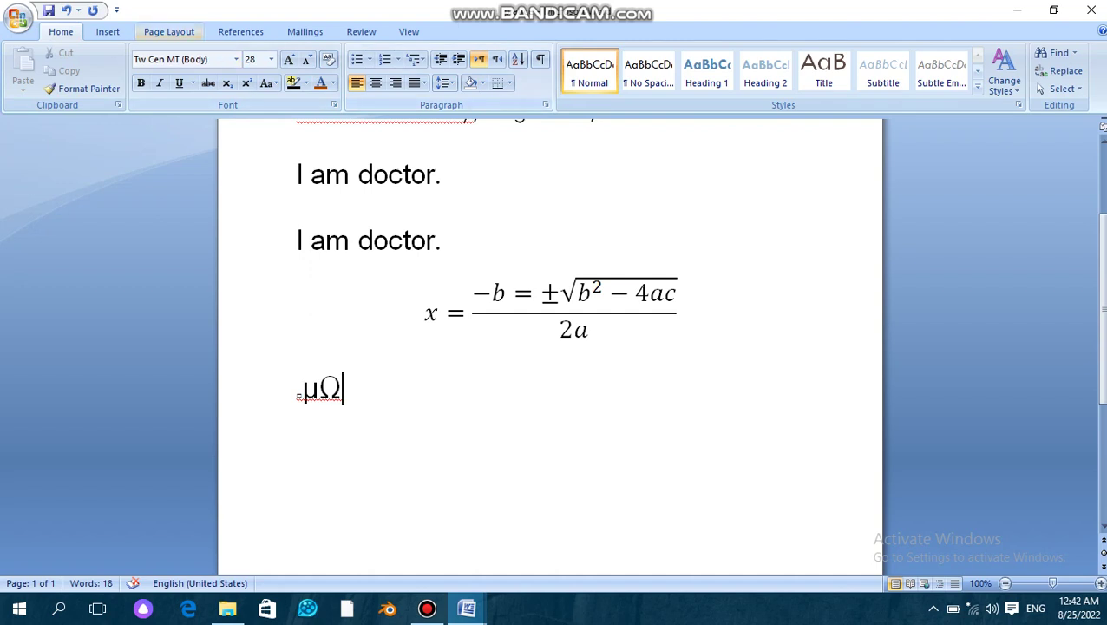
- Change the page colour to blue after briefly trying a light grey
{"action": "left_click", "coordinate": [108, 31]}
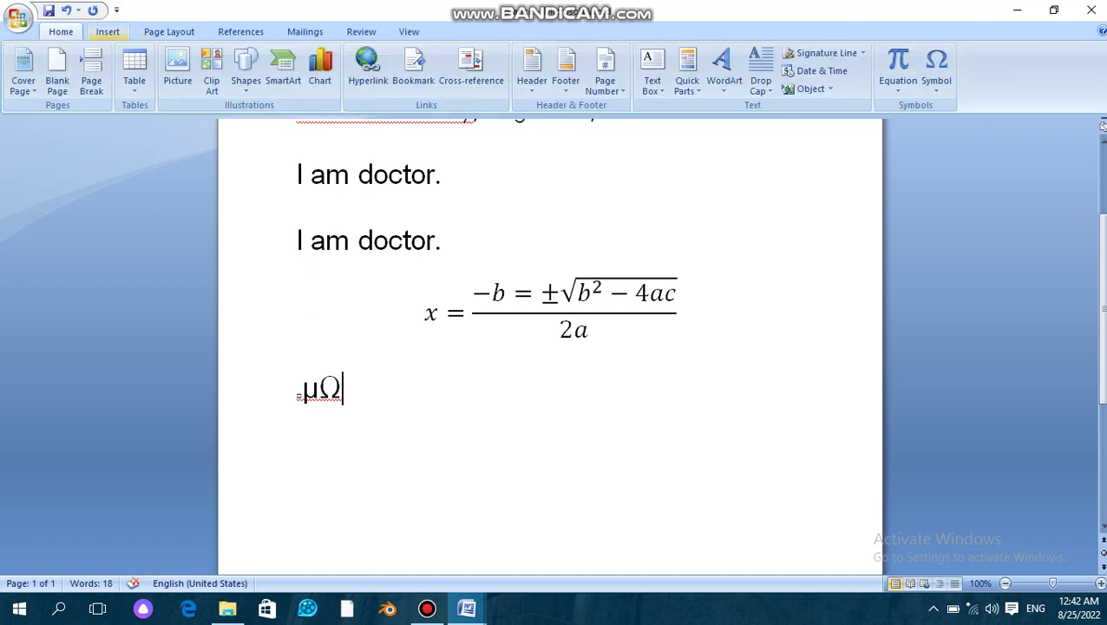
{"action": "left_click", "coordinate": [170, 31]}
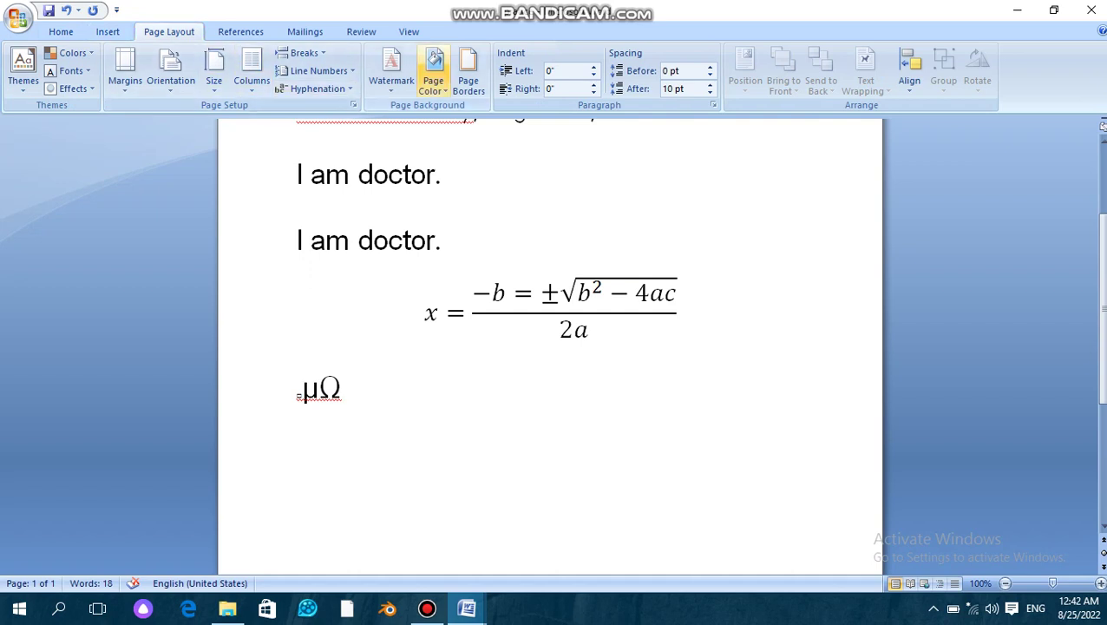
{"action": "left_click", "coordinate": [433, 70]}
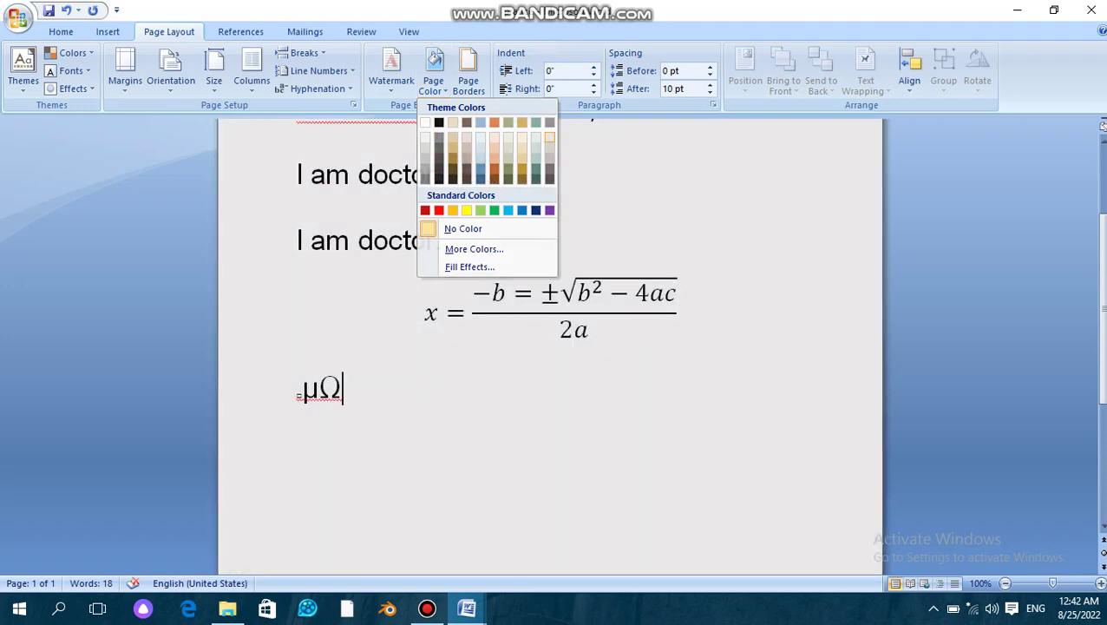
{"action": "left_click", "coordinate": [424, 136]}
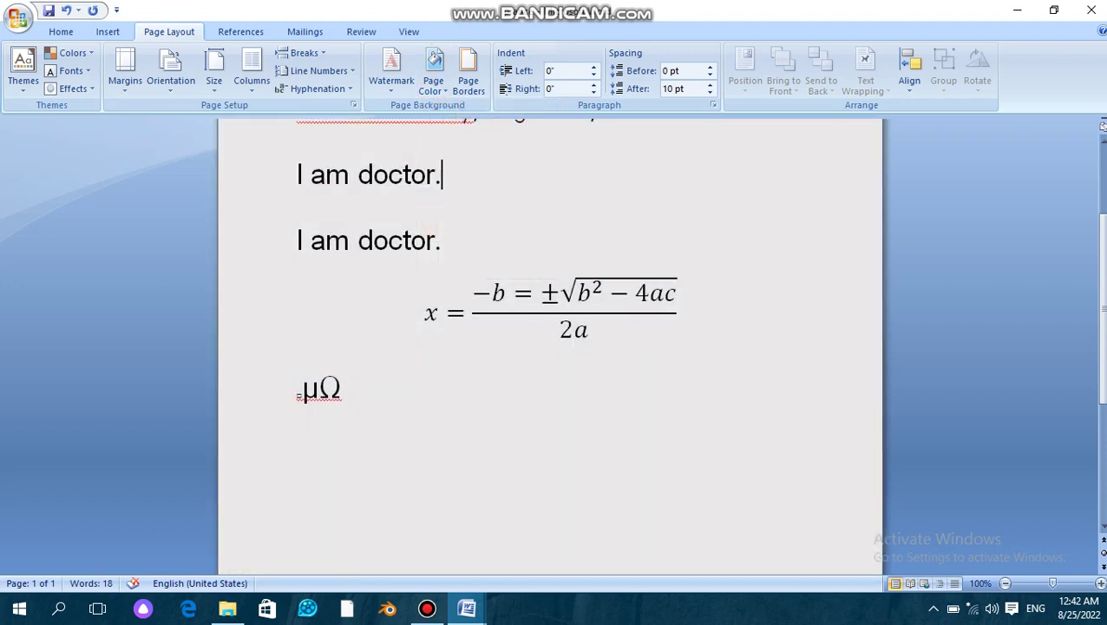
{"action": "left_click", "coordinate": [433, 69]}
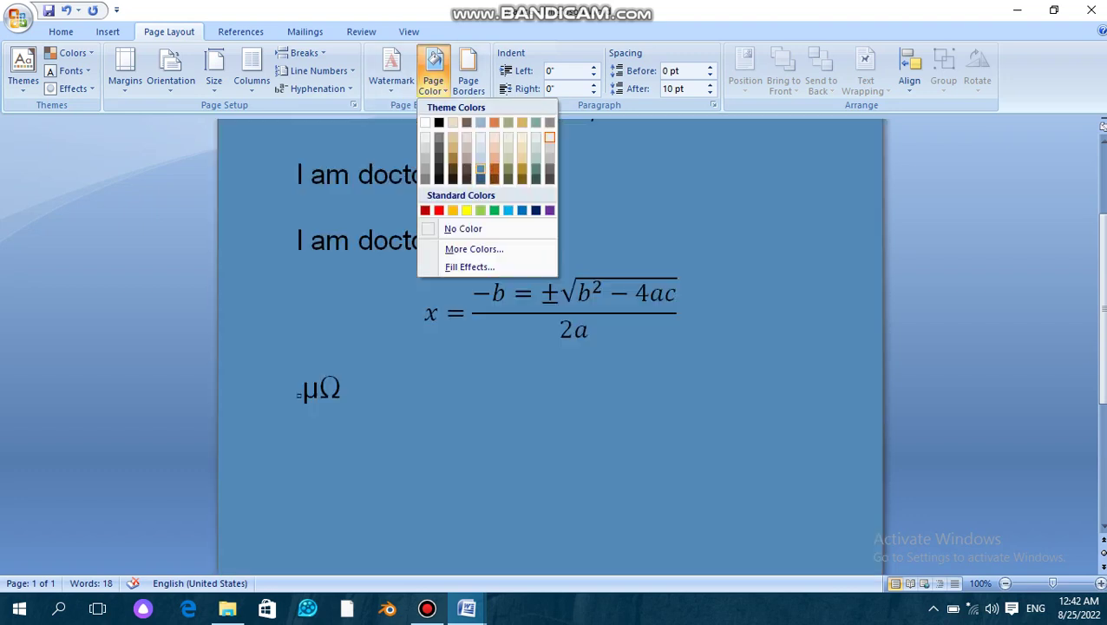
{"action": "left_click", "coordinate": [480, 169]}
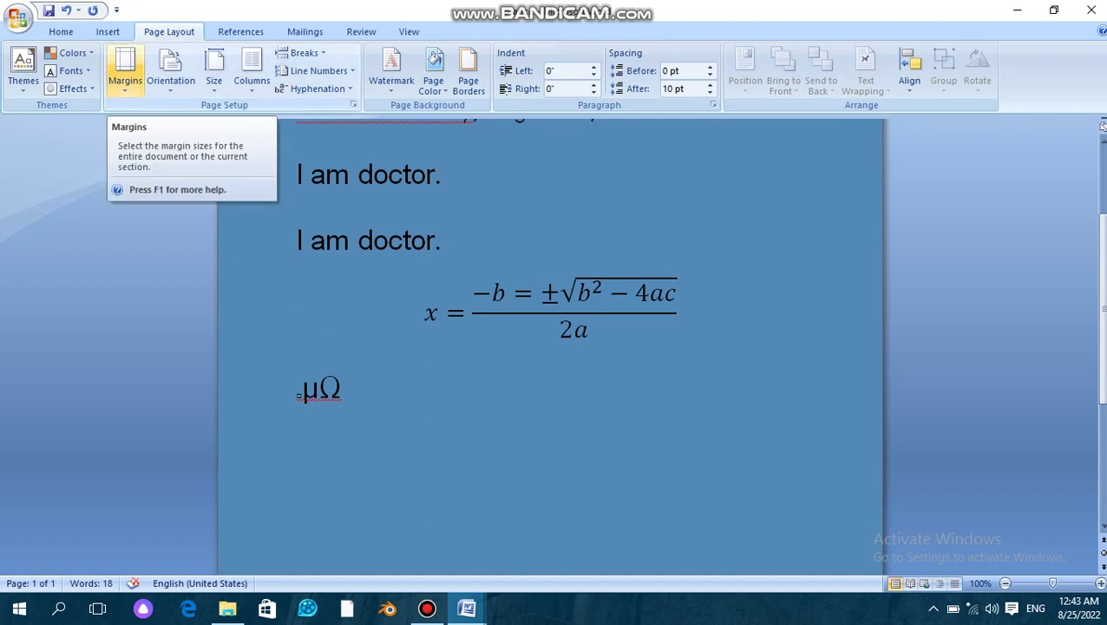
- Apply Narrow margins, then switch the page to Wide margins (2" left and right)
{"action": "left_click", "coordinate": [125, 70]}
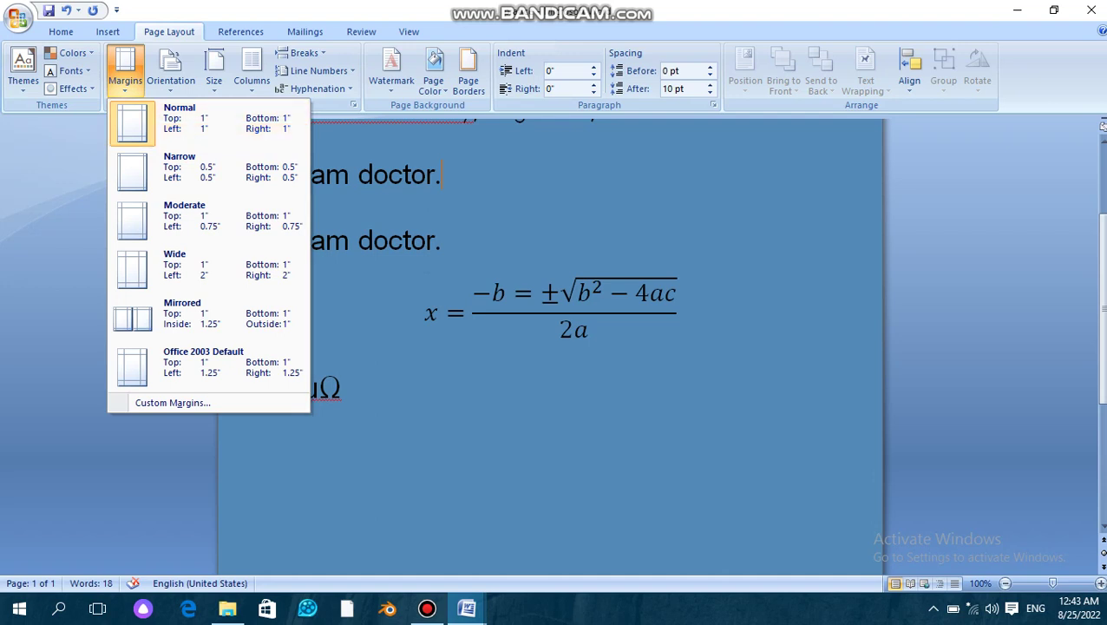
{"action": "key", "text": "Escape"}
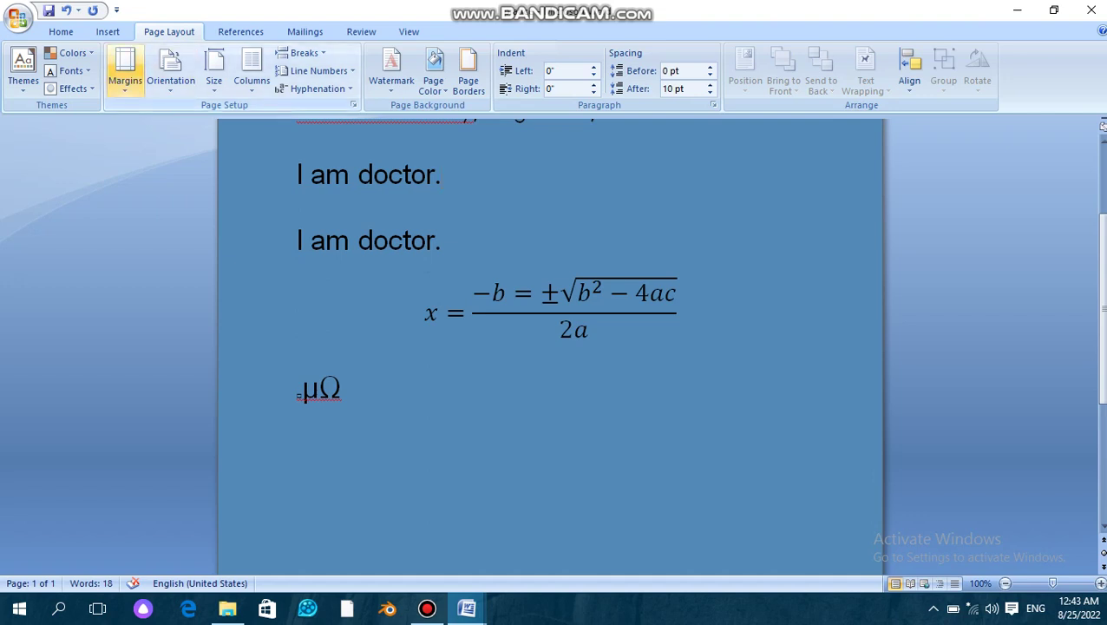
{"action": "left_click", "coordinate": [125, 74]}
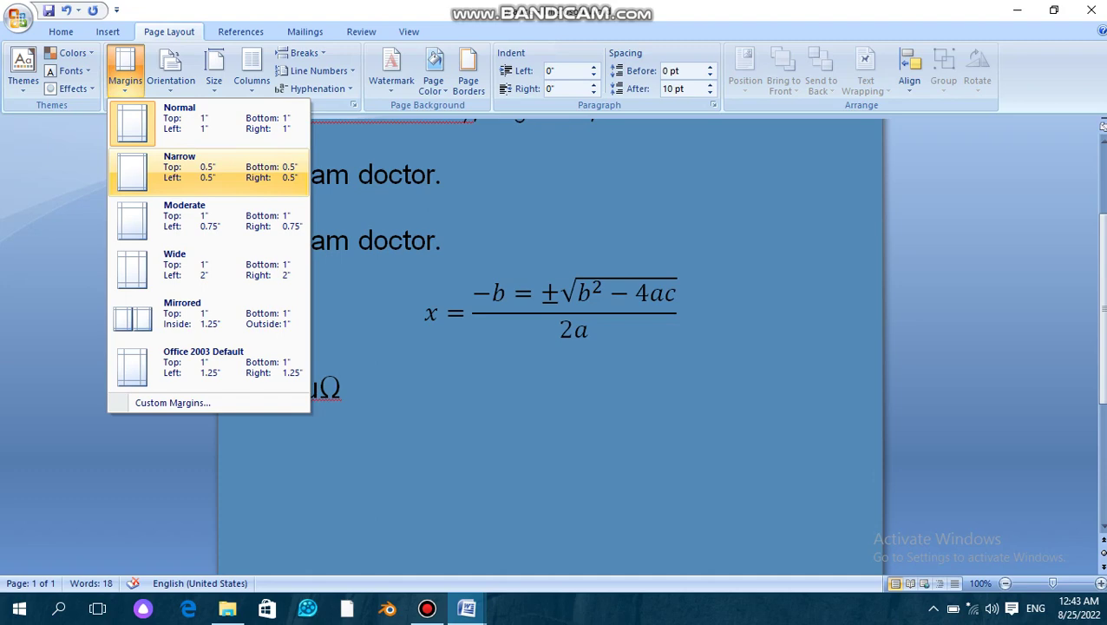
{"action": "left_click", "coordinate": [208, 169]}
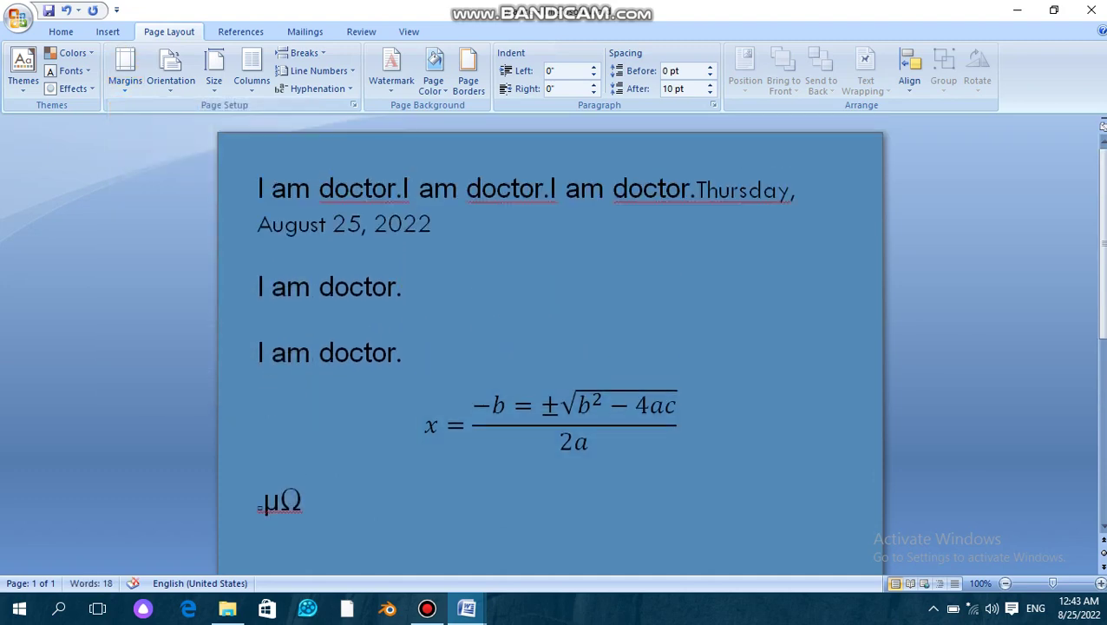
{"action": "left_click", "coordinate": [125, 74]}
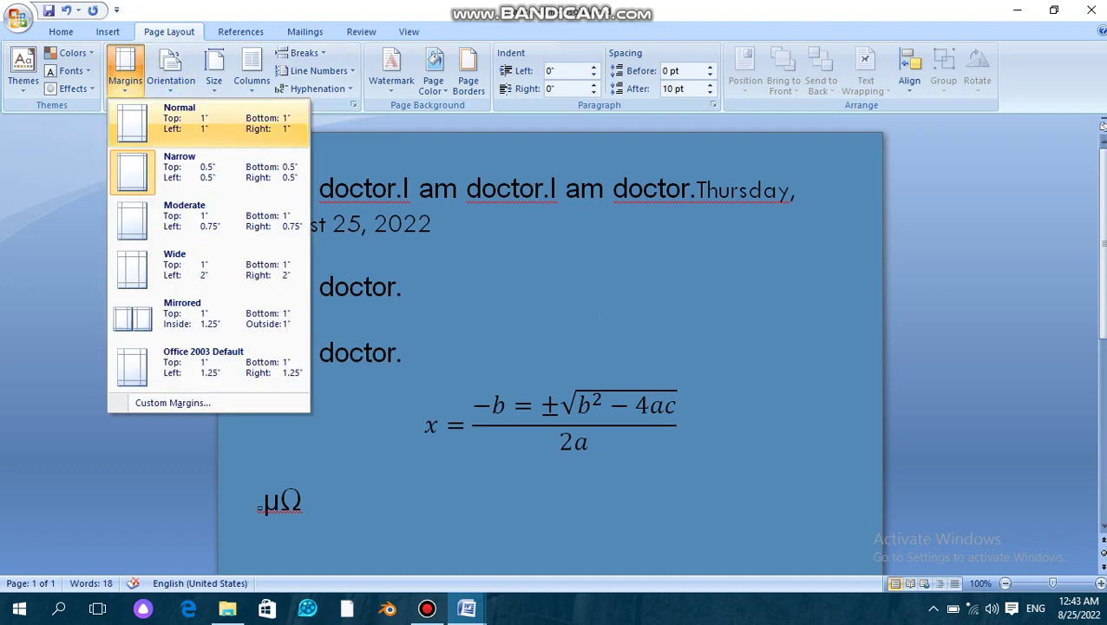
{"action": "left_click", "coordinate": [208, 264]}
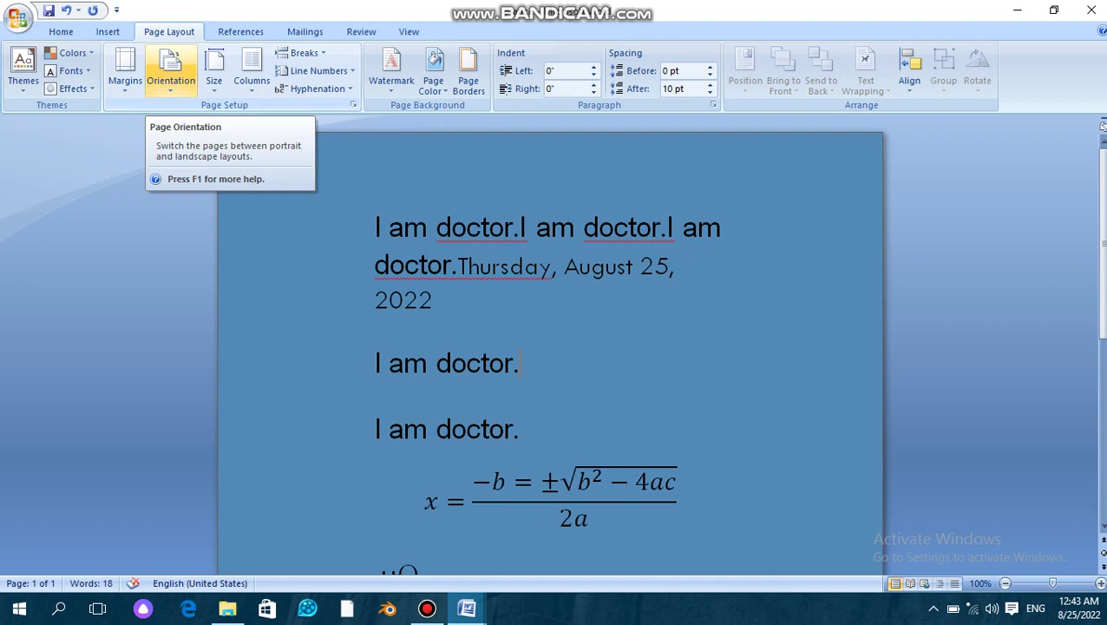
- Leave the page orientation as Portrait and bring up the paper Size list
{"action": "left_click", "coordinate": [170, 69]}
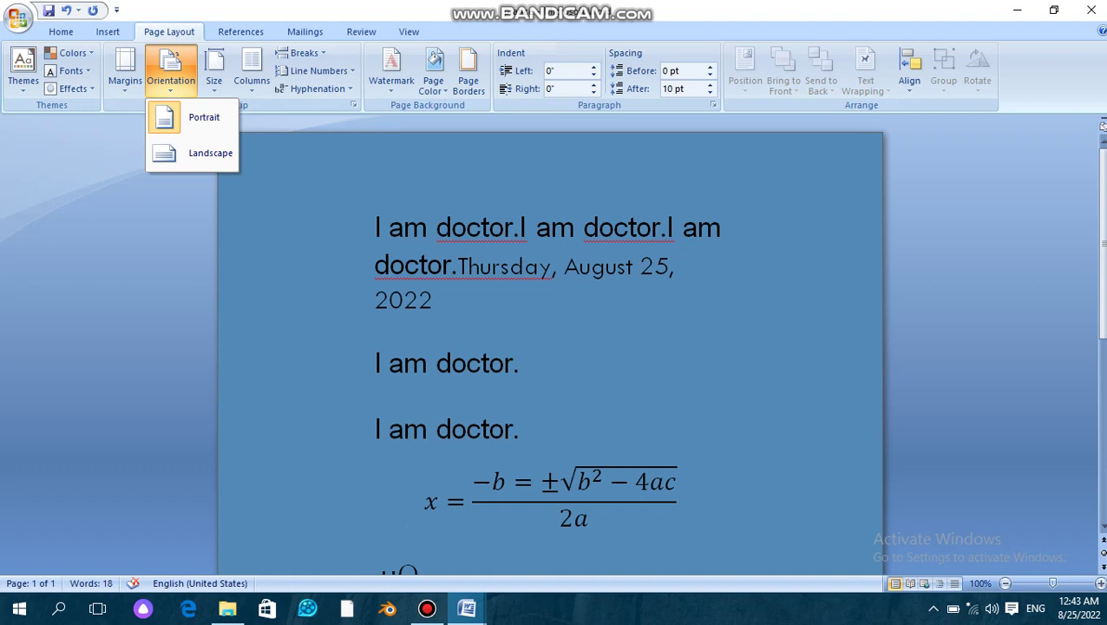
{"action": "scroll", "coordinate": [551, 347], "scroll_direction": "down", "scroll_amount": 5}
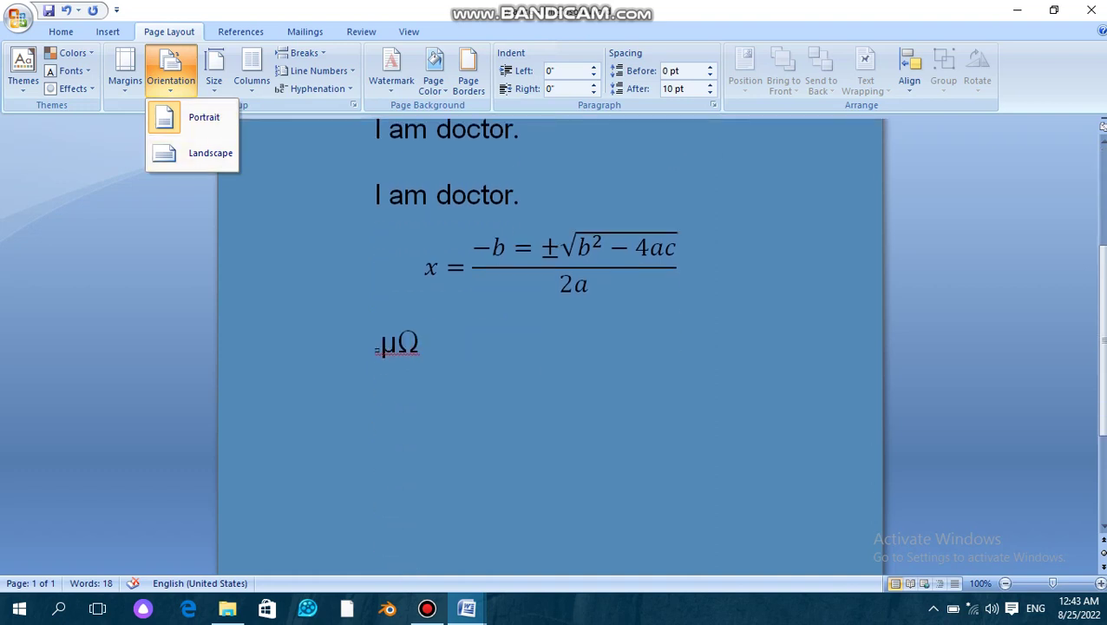
{"action": "scroll", "coordinate": [551, 347], "scroll_direction": "down", "scroll_amount": 4}
{"action": "scroll", "coordinate": [551, 347], "scroll_direction": "up", "scroll_amount": 4}
{"action": "scroll", "coordinate": [551, 348], "scroll_direction": "up", "scroll_amount": 4}
{"action": "scroll", "coordinate": [551, 347], "scroll_direction": "up", "scroll_amount": 1}
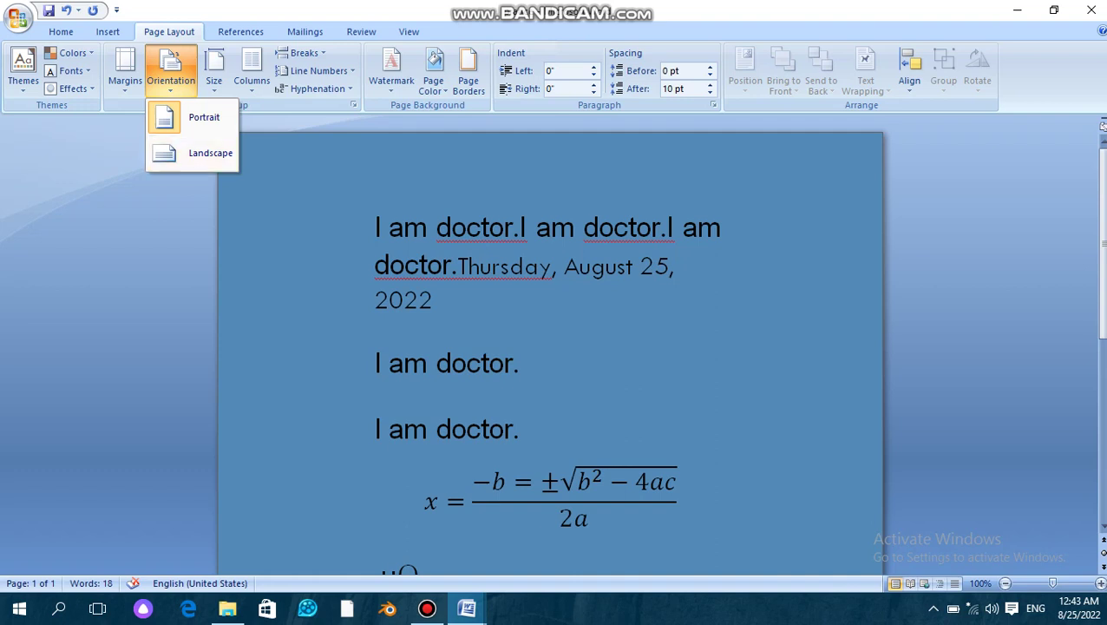
{"action": "left_click", "coordinate": [213, 74]}
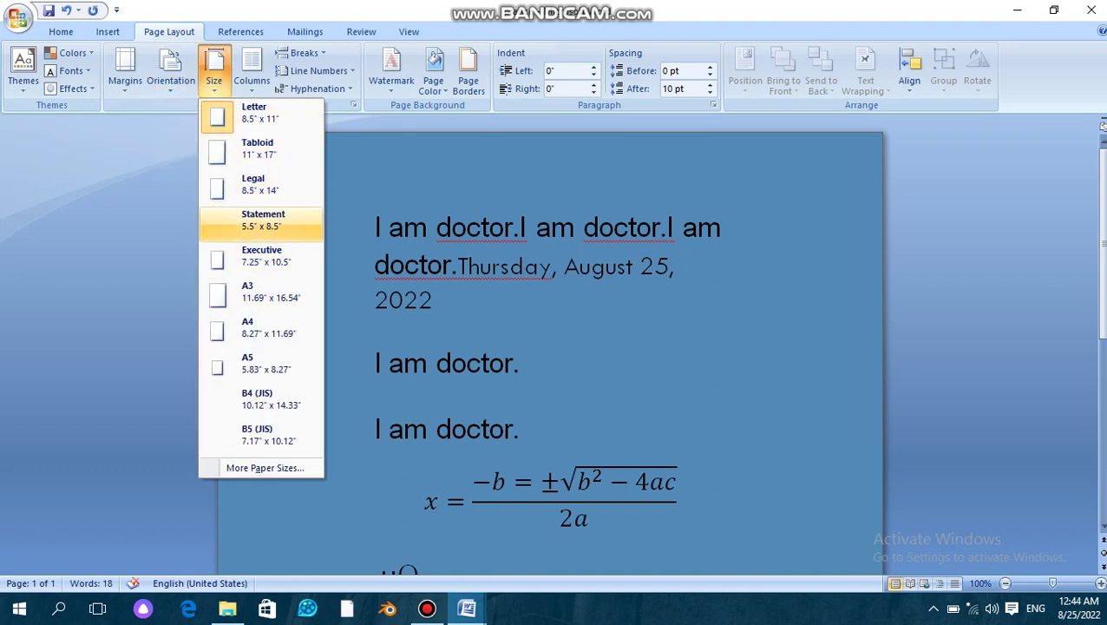
- Apply the Two columns layout, then change it to the Left preset with a narrow left column
{"action": "left_click", "coordinate": [214, 73]}
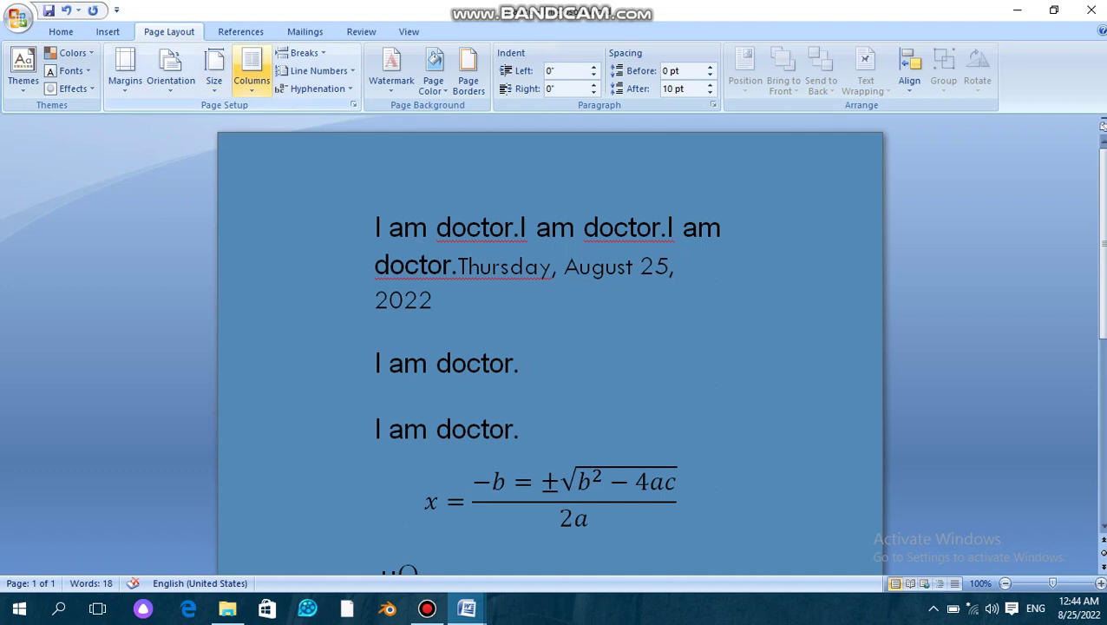
{"action": "left_click", "coordinate": [252, 74]}
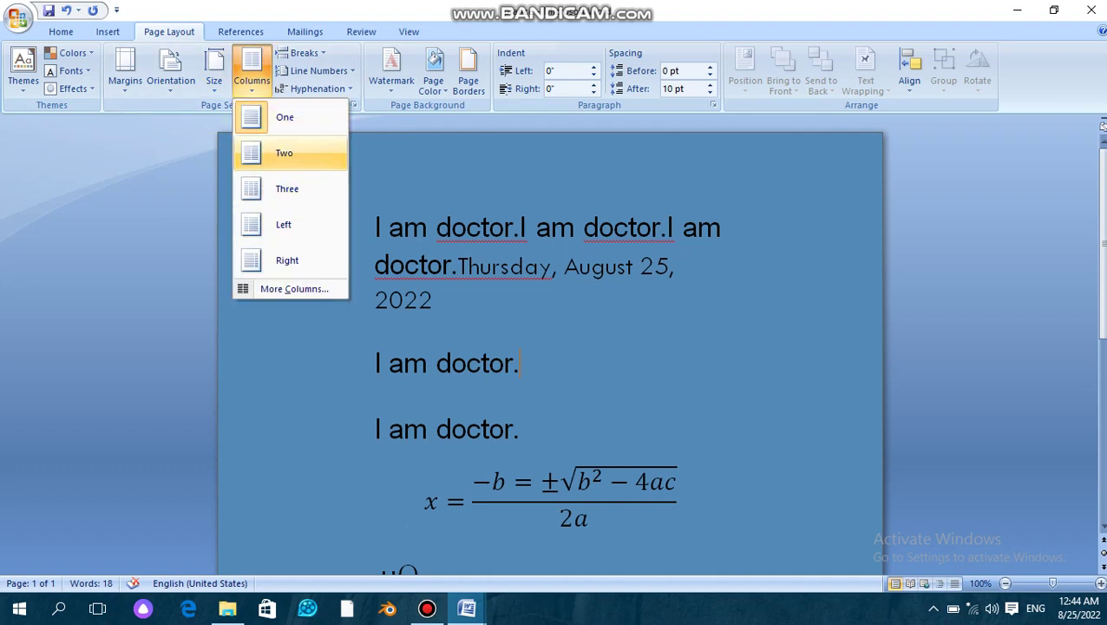
{"action": "left_click", "coordinate": [284, 152]}
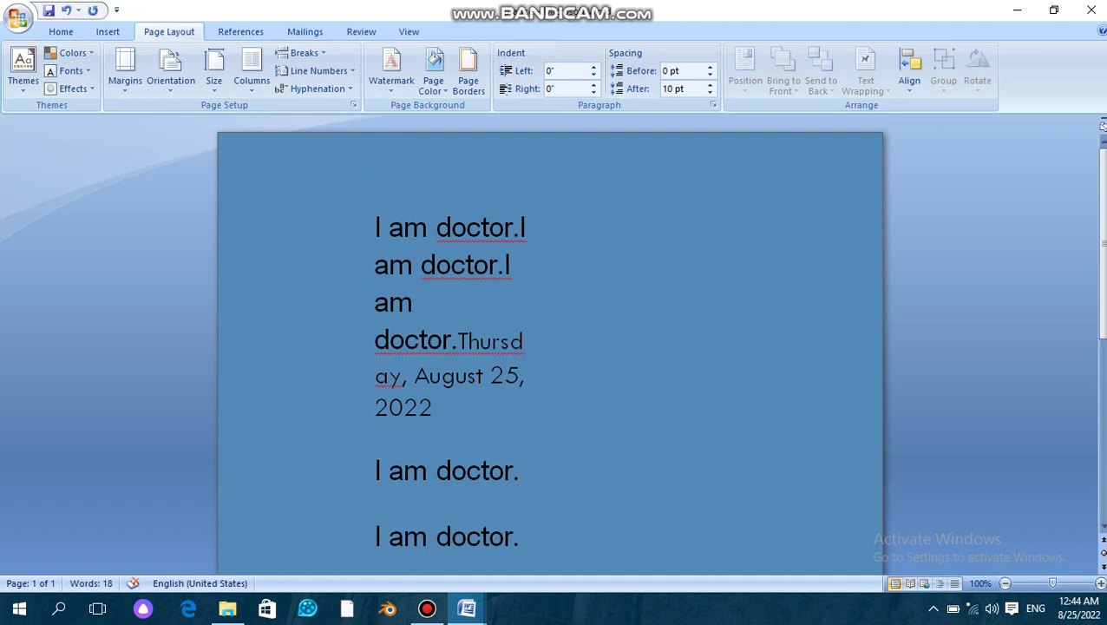
{"action": "left_click", "coordinate": [252, 73]}
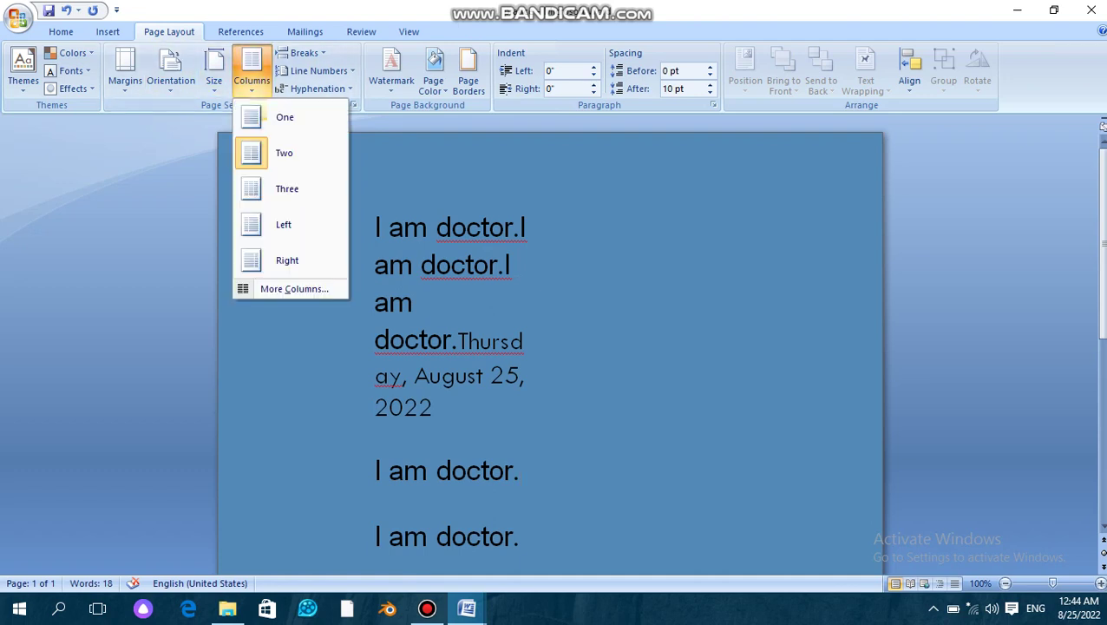
{"action": "left_click", "coordinate": [260, 224]}
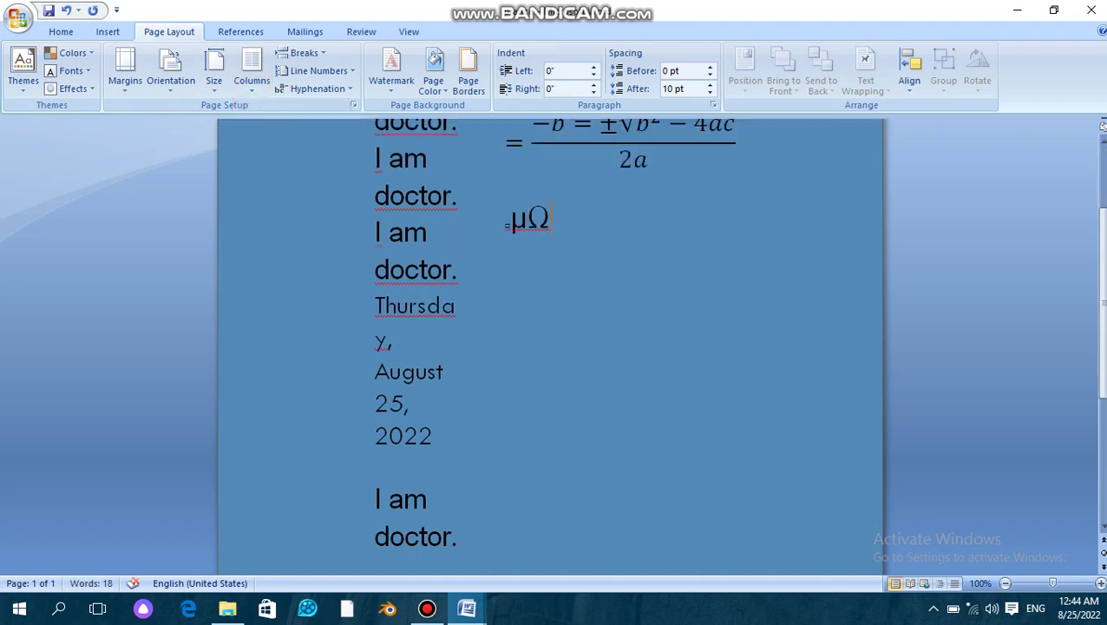
{"action": "scroll", "coordinate": [550, 347], "scroll_direction": "up", "scroll_amount": 3}
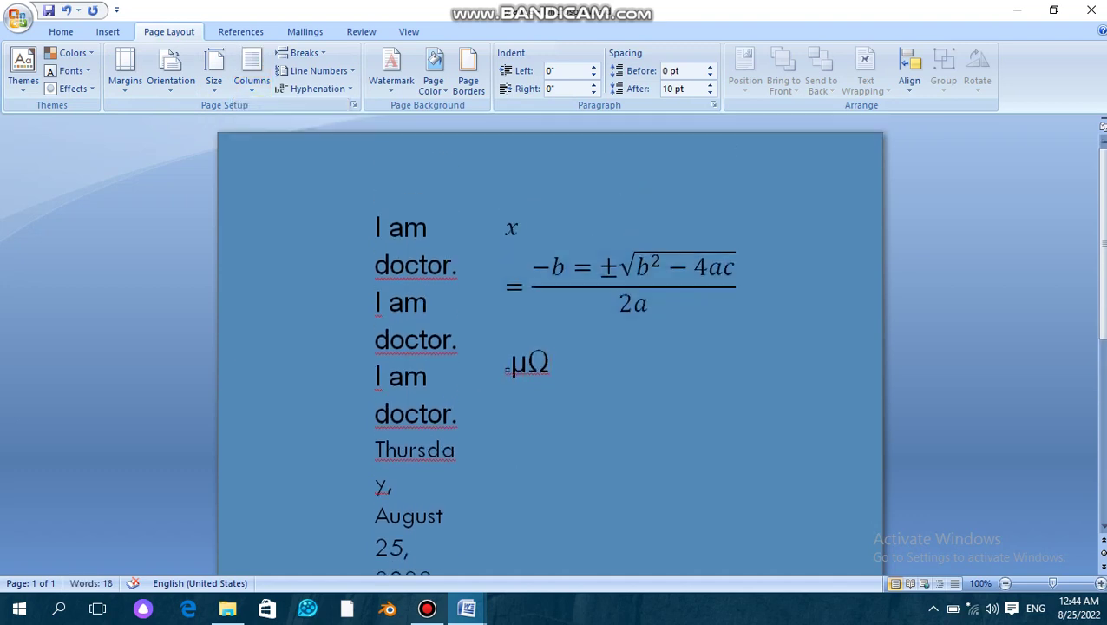